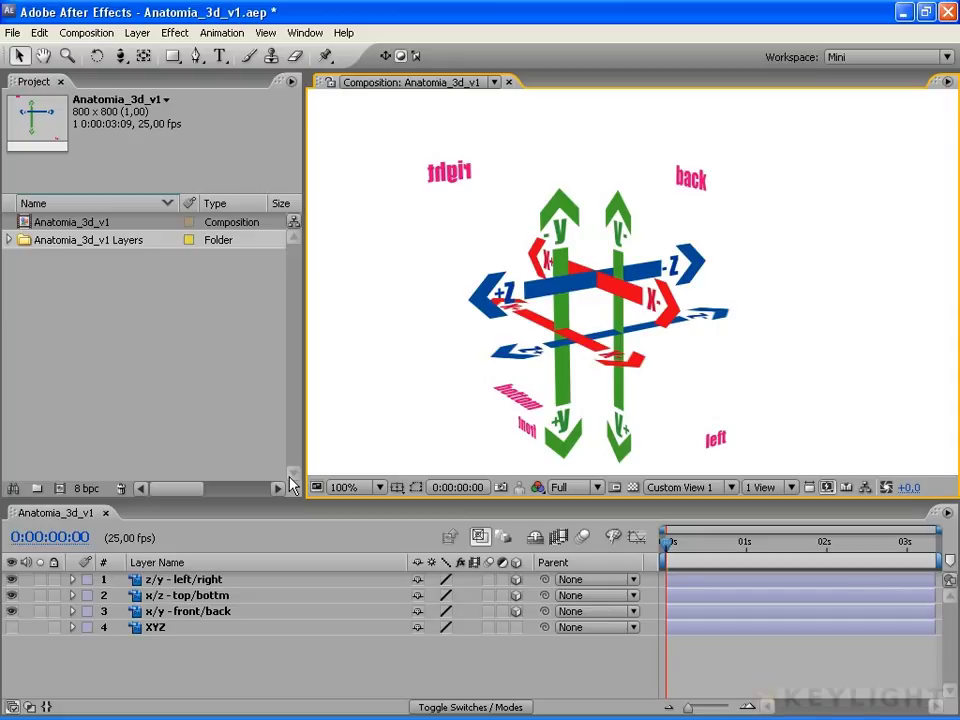
Select layer 1, 'z/y - left/right', in the Anatomia_3d_v1 timeline.
left_click(231, 581)
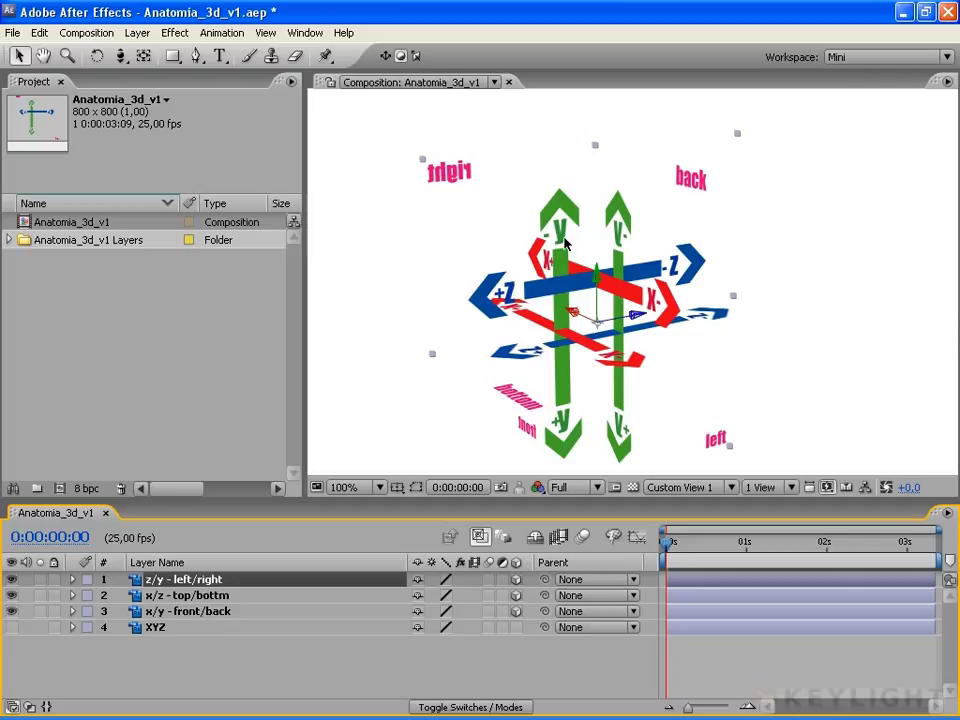
Hide the top/bottom and front/back layers, then orbit Custom View 1 around the z/y plane.
left_click(12, 596)
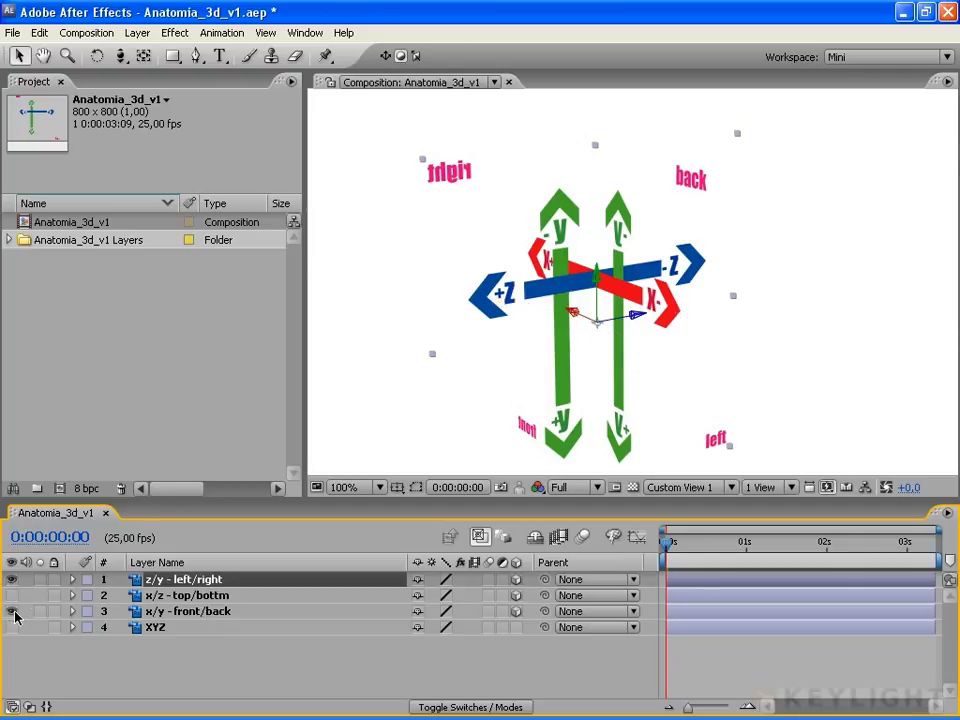
left_click(12, 611)
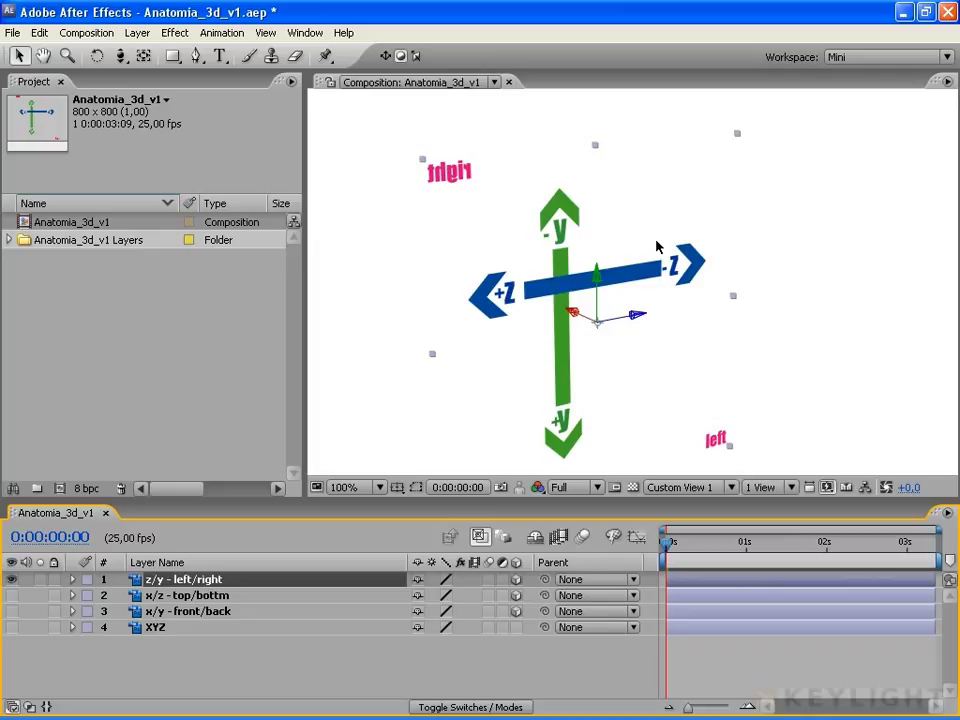
key("c")
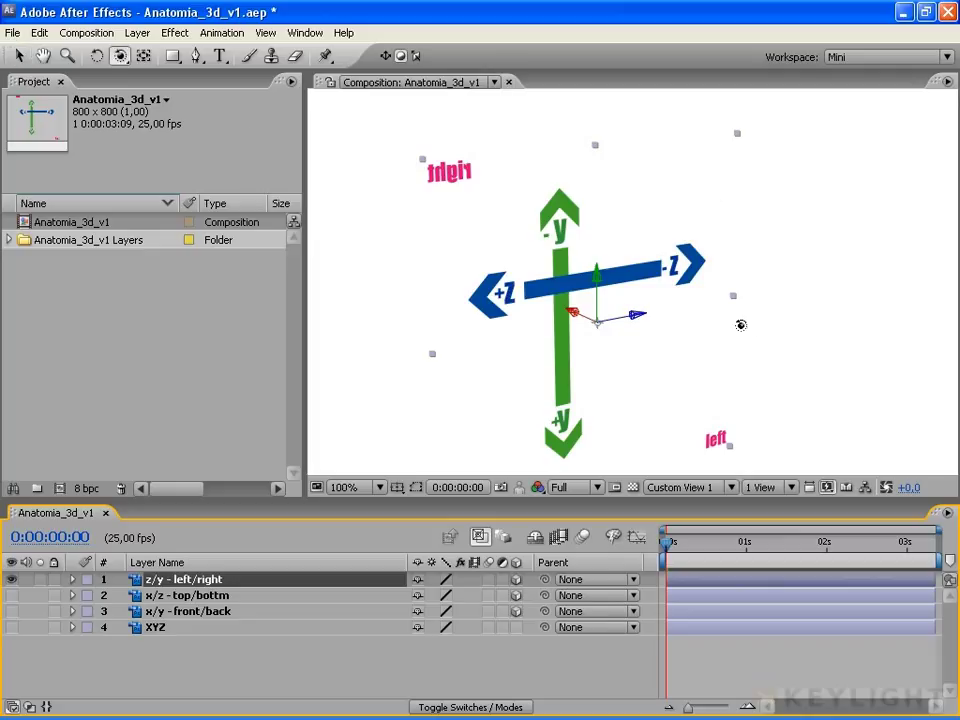
key("c")
mouse_move(748, 279)
left_mouse_down()
mouse_move(453, 336)
mouse_move(838, 332)
mouse_move(519, 347)
mouse_move(453, 321)
mouse_move(465, 298)
mouse_move(420, 248)
left_mouse_up()
Pan the view up and left, then return to the Selection tool.
key("c")
mouse_move(767, 386)
left_mouse_down()
mouse_move(672, 281)
mouse_move(675, 301)
left_mouse_up()
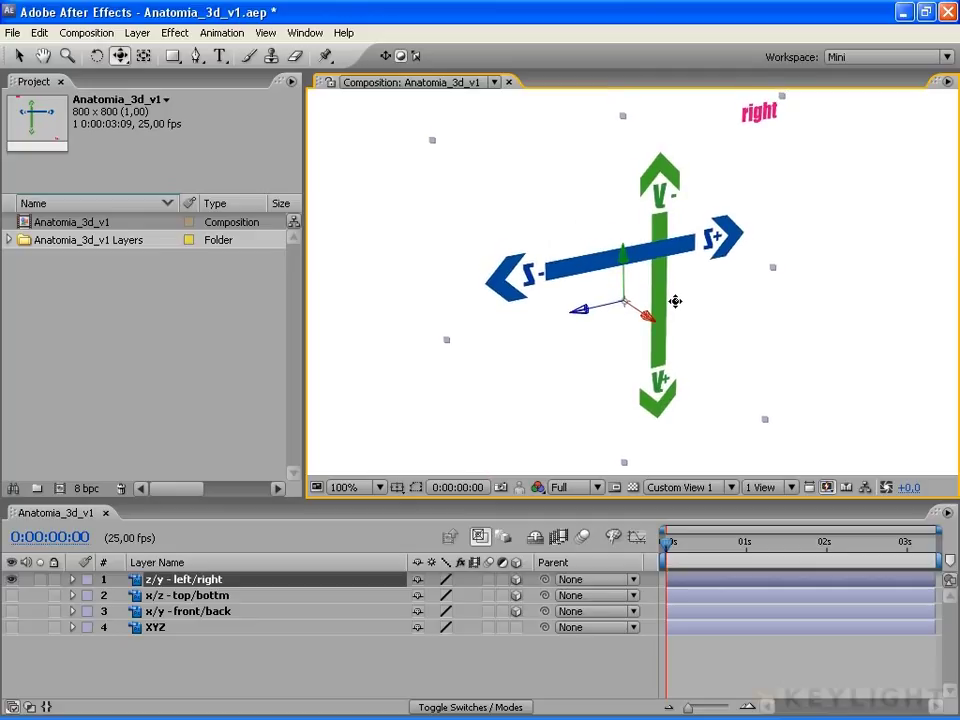
key("v")
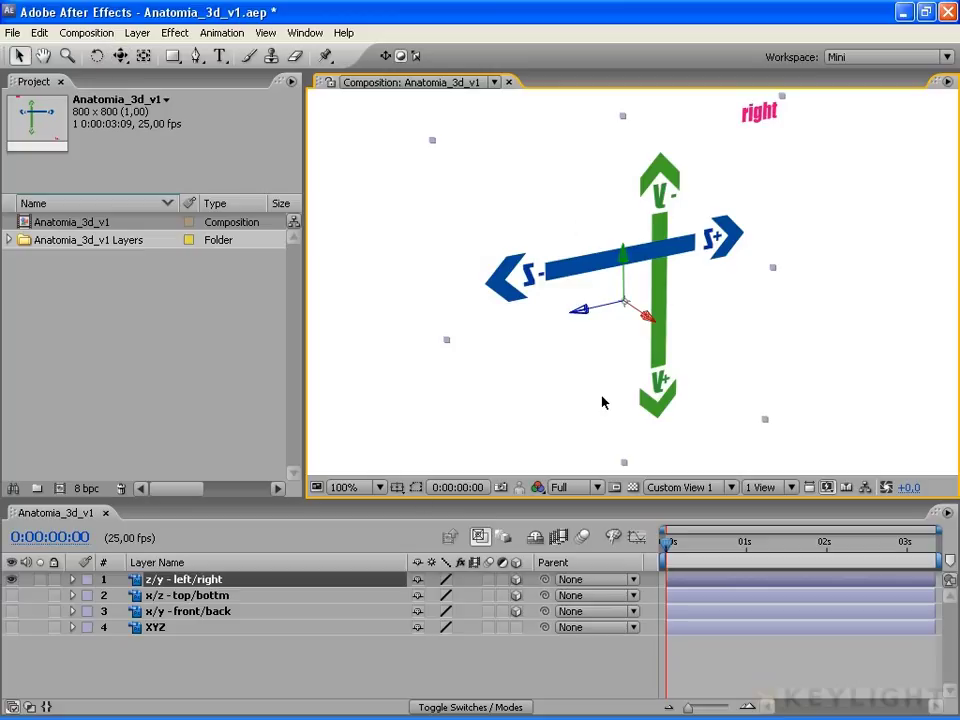
left_click(236, 579)
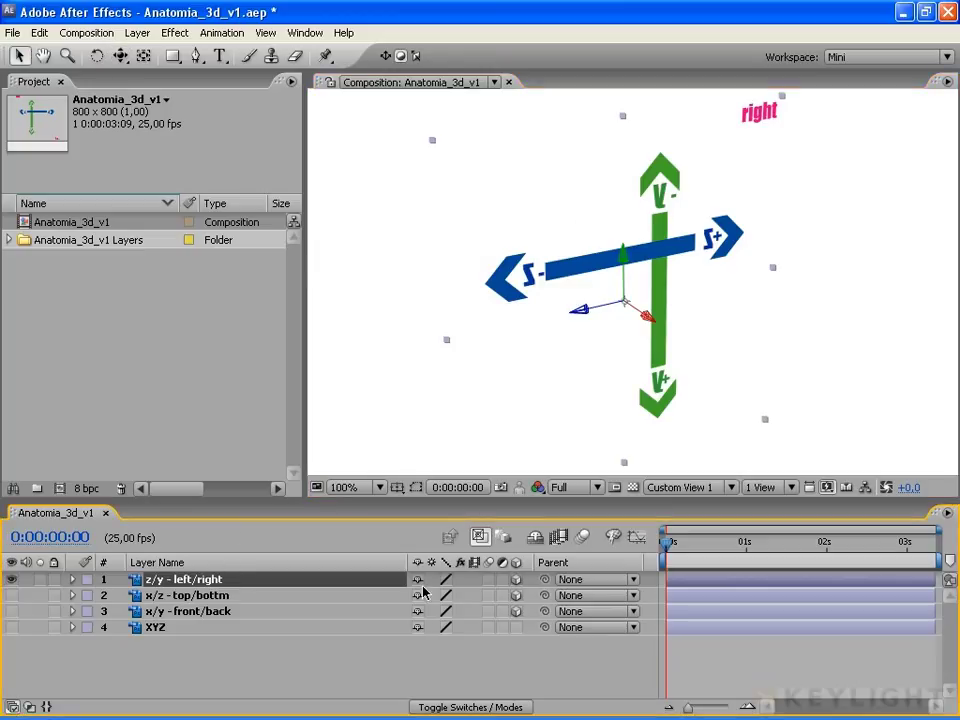
Show the z/y layer's Position (400,0, 400,0, 0,0) and zoom the viewer to 50%, then back to 100%.
key("p")
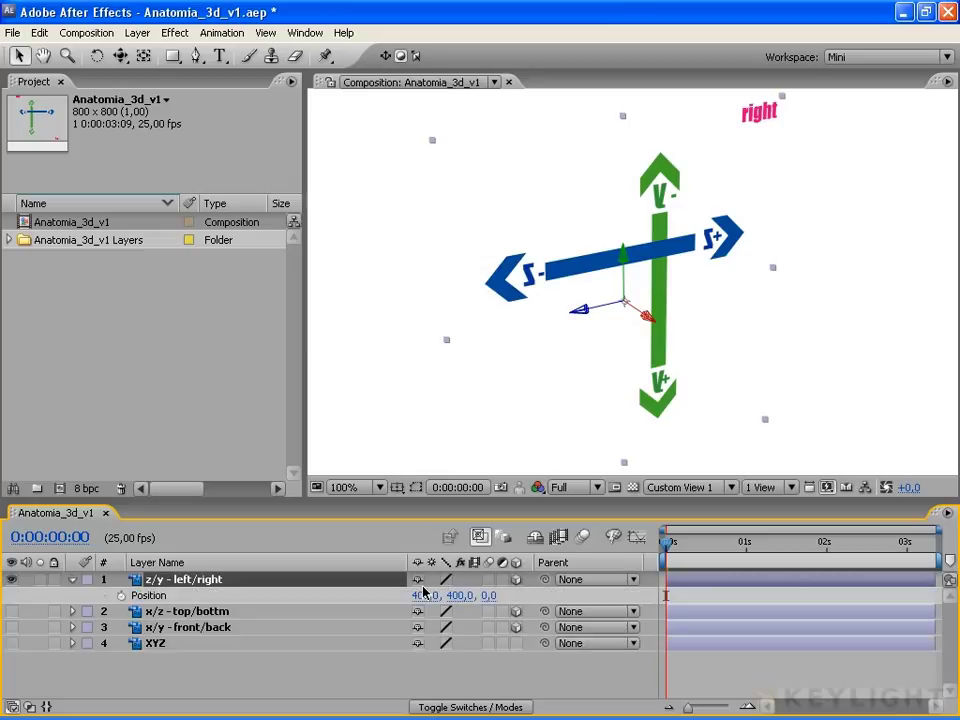
key("backslash")
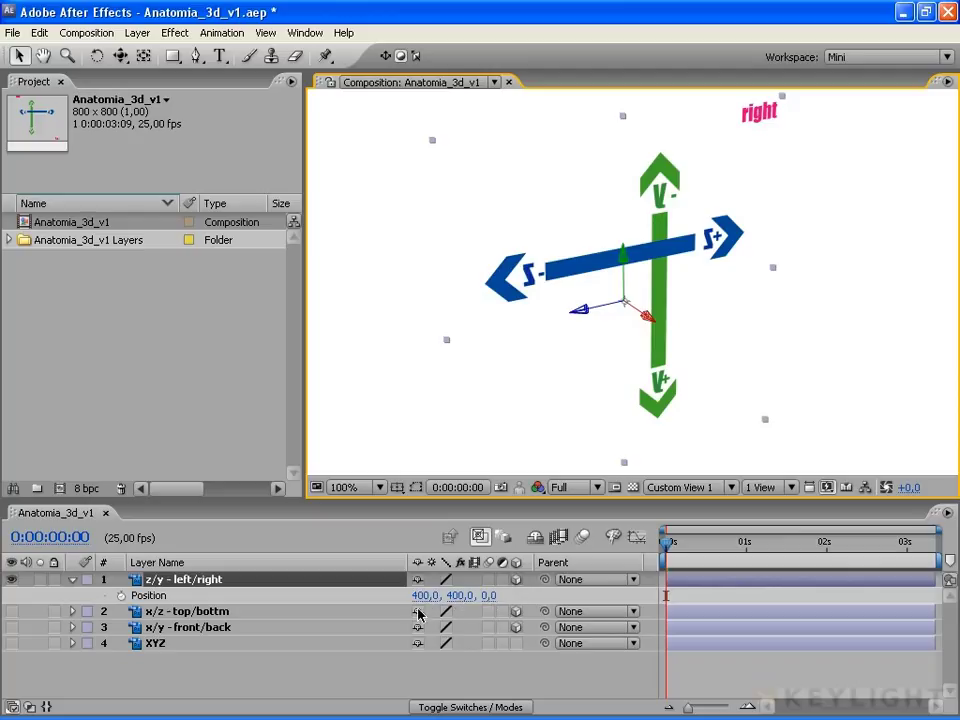
key("comma")
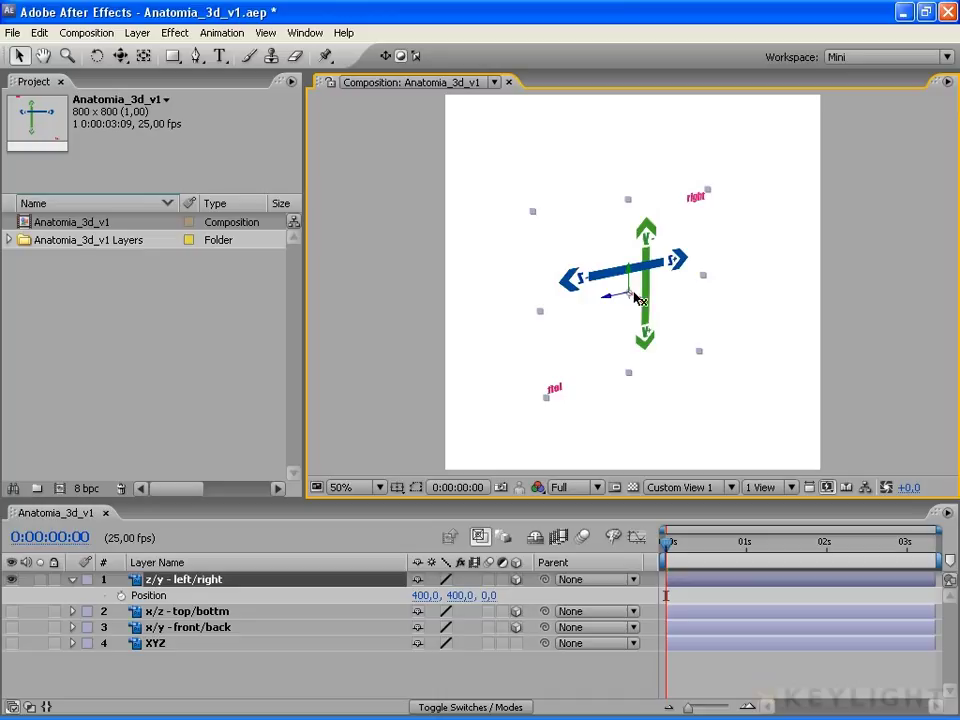
scroll(634, 303, "up", 1)
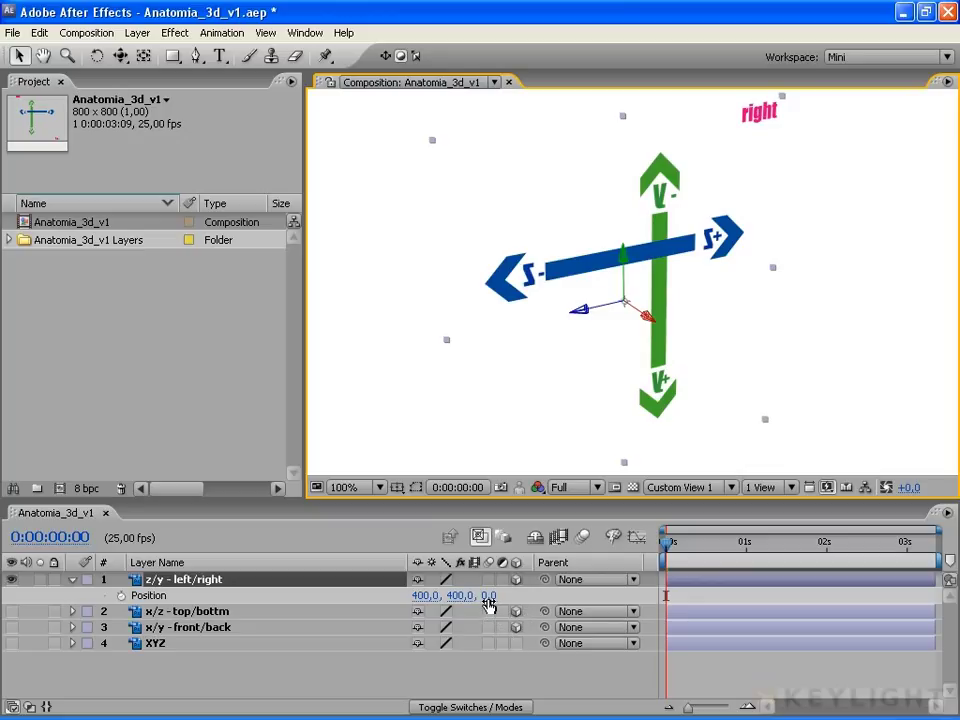
Scrub Position Z through 95,0 and 298,0, undo to 0,0, then drag the Z arrow to 46,6.
left_click(489, 600)
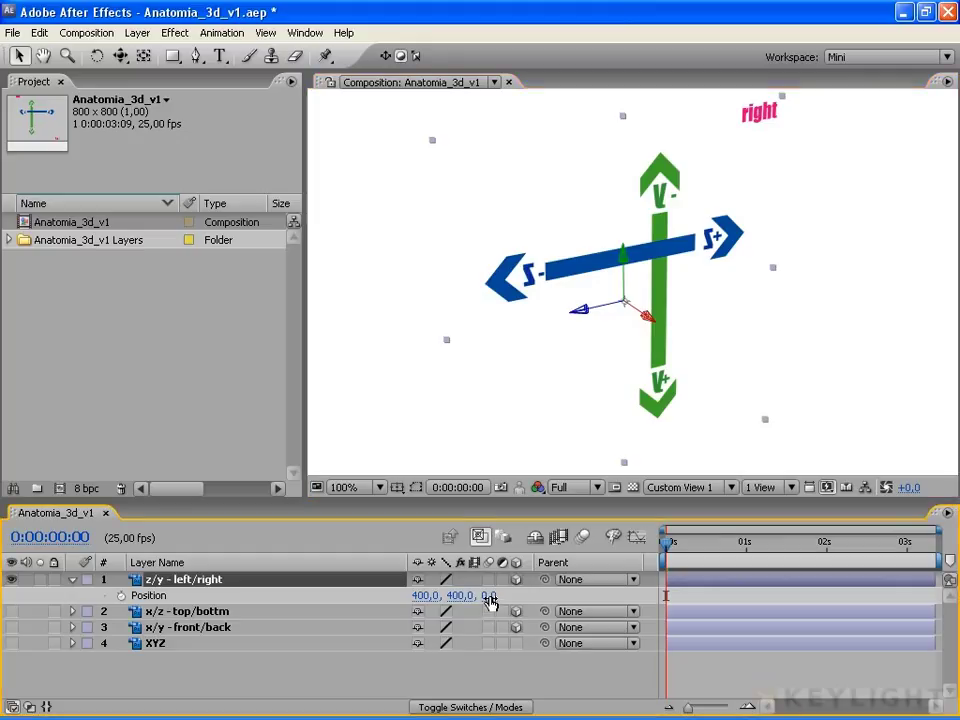
mouse_move(489, 600)
left_mouse_down()
mouse_move(583, 596)
mouse_move(737, 610)
mouse_move(527, 568)
mouse_move(329, 586)
left_mouse_up()
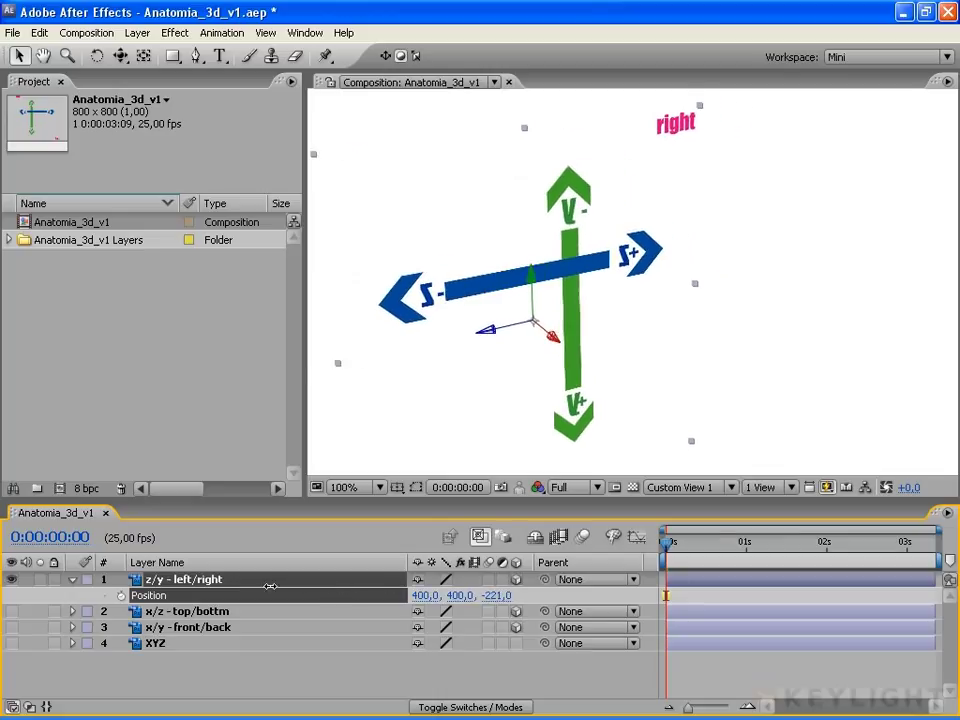
left_click_drag(329, 586, 911, 590)
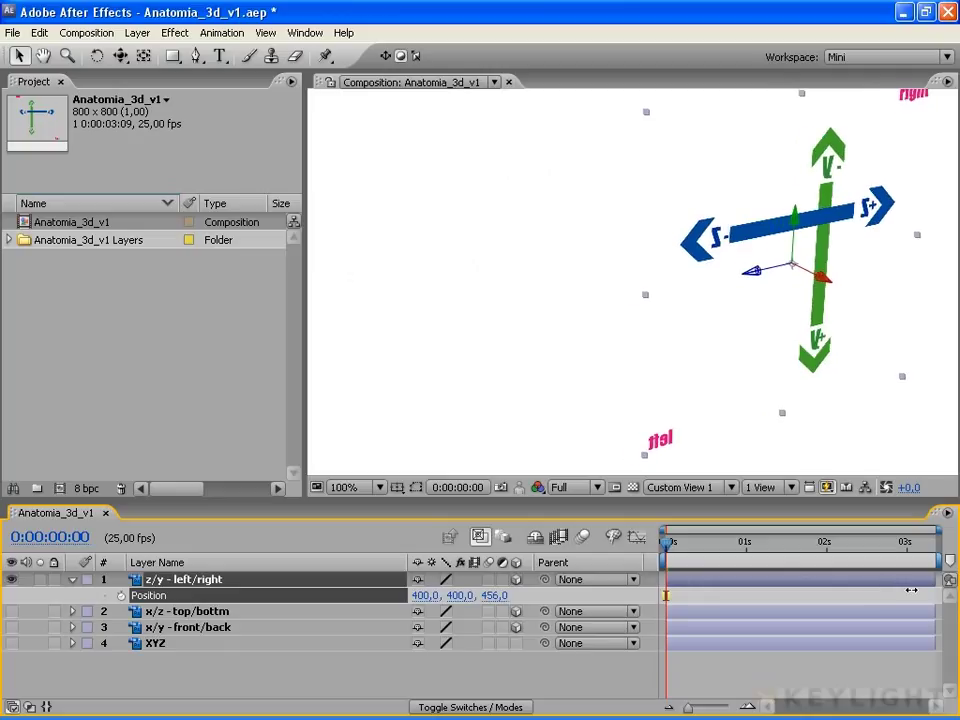
key("ctrl+z")
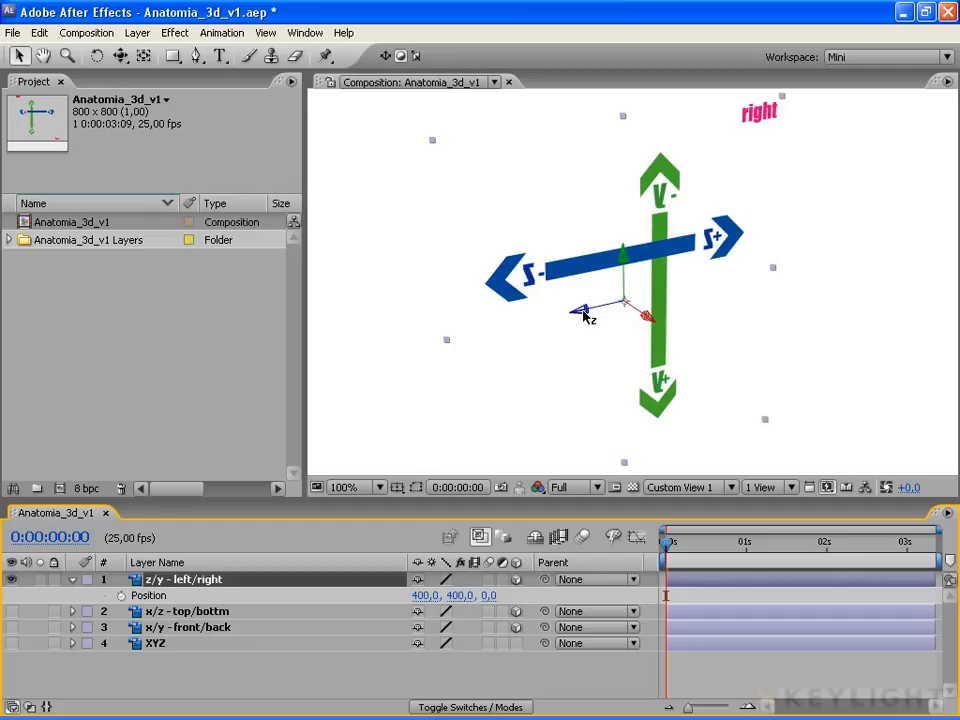
mouse_move(586, 316)
left_mouse_down()
mouse_move(733, 345)
mouse_move(557, 394)
left_mouse_up()
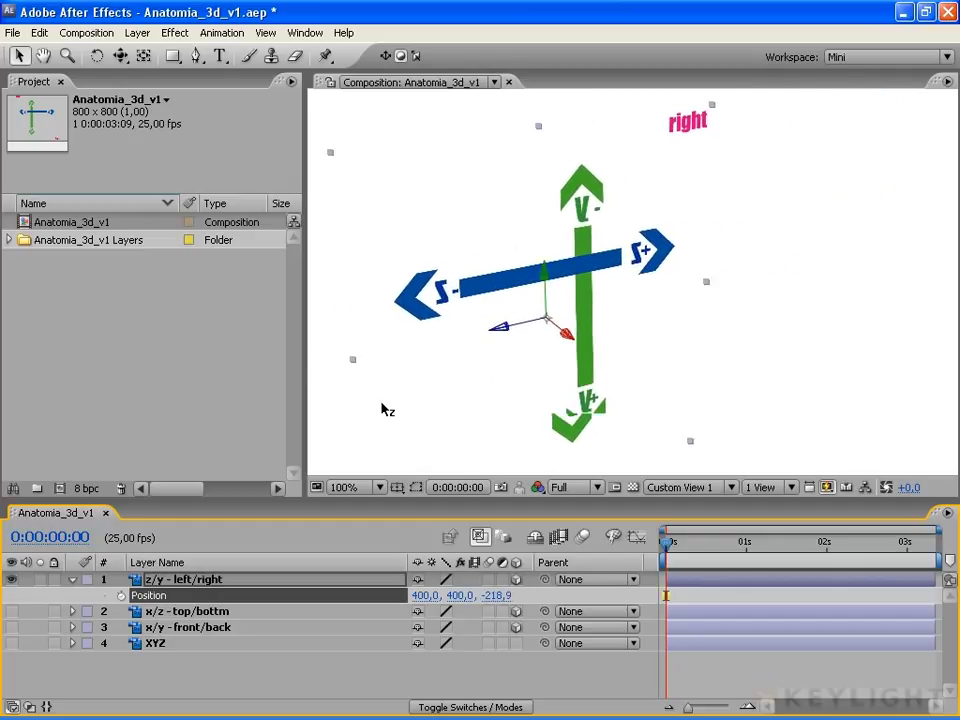
left_click_drag(557, 394, 709, 386)
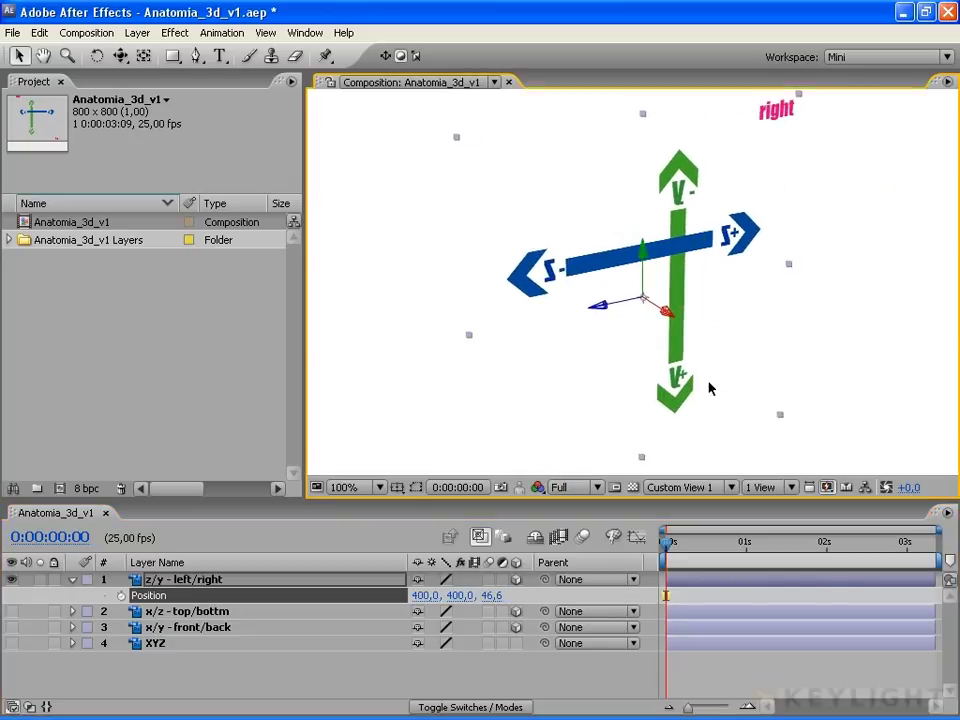
Undo the Z move back to 0,0 and orbit the custom view until the 'left' label reads.
key("ctrl+z")
key("y")
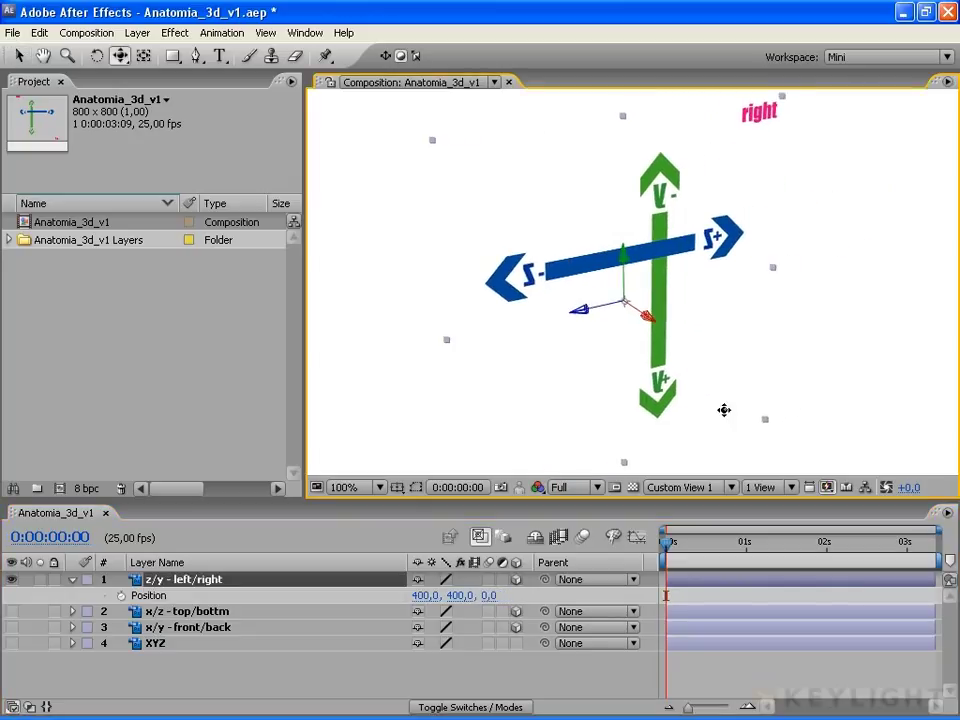
key("c")
left_click_drag(540, 298, 896, 298)
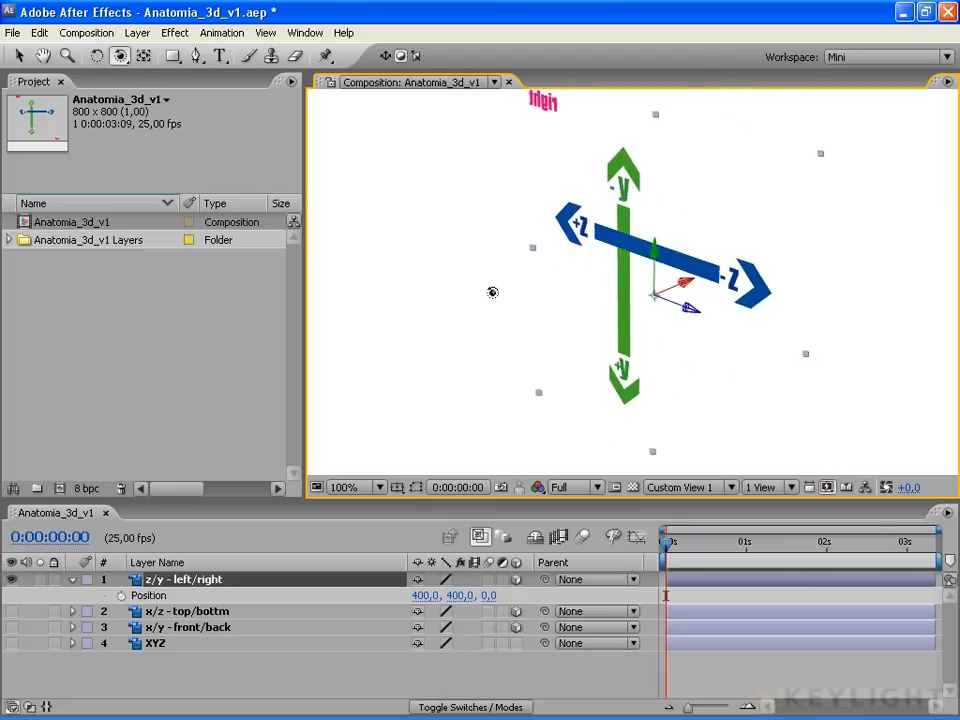
mouse_move(491, 291)
left_mouse_down()
mouse_move(711, 291)
mouse_move(715, 300)
mouse_move(727, 286)
left_mouse_up()
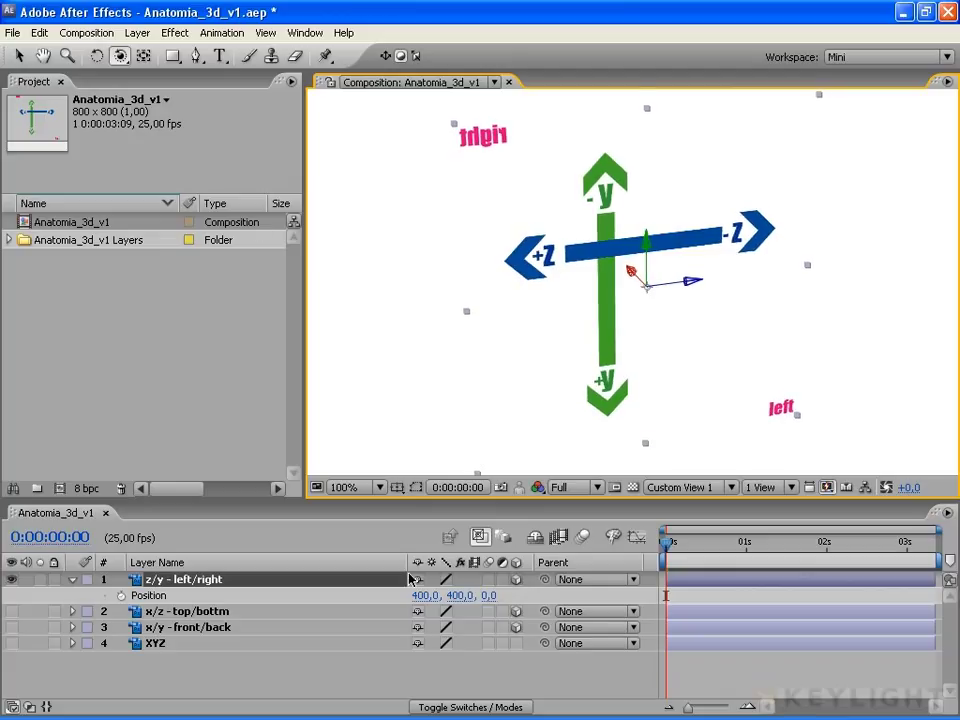
Drag the green Y arrow up and down with the Selection tool, ending at Position Y 387,0.
key("v")
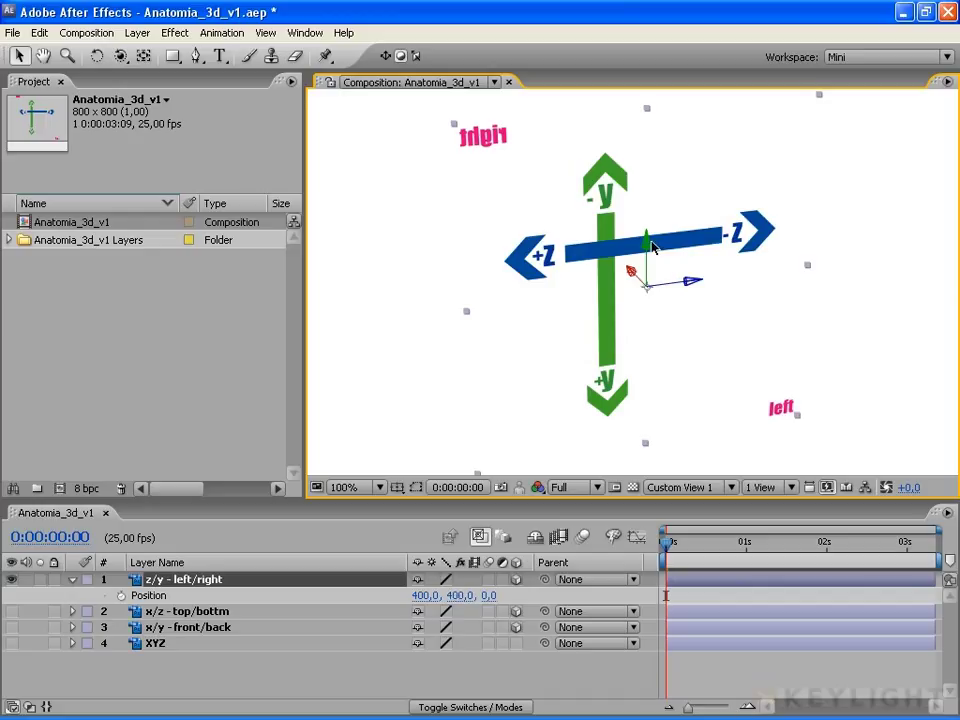
left_click_drag(650, 250, 657, 125)
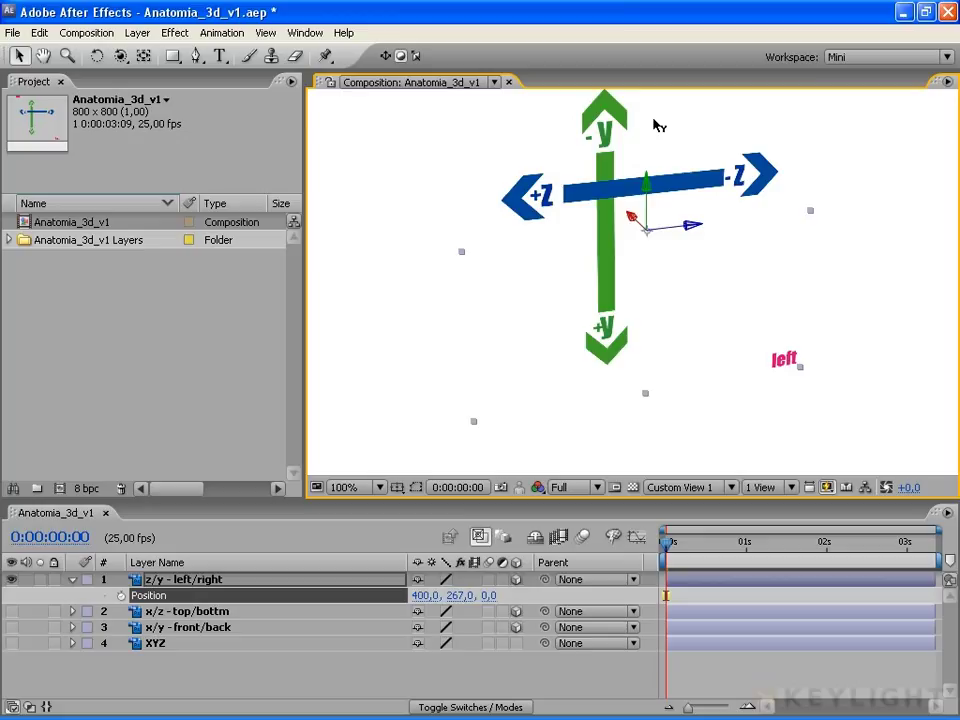
mouse_move(657, 125)
left_mouse_down()
mouse_move(657, 97)
mouse_move(672, 483)
mouse_move(657, 212)
left_mouse_up()
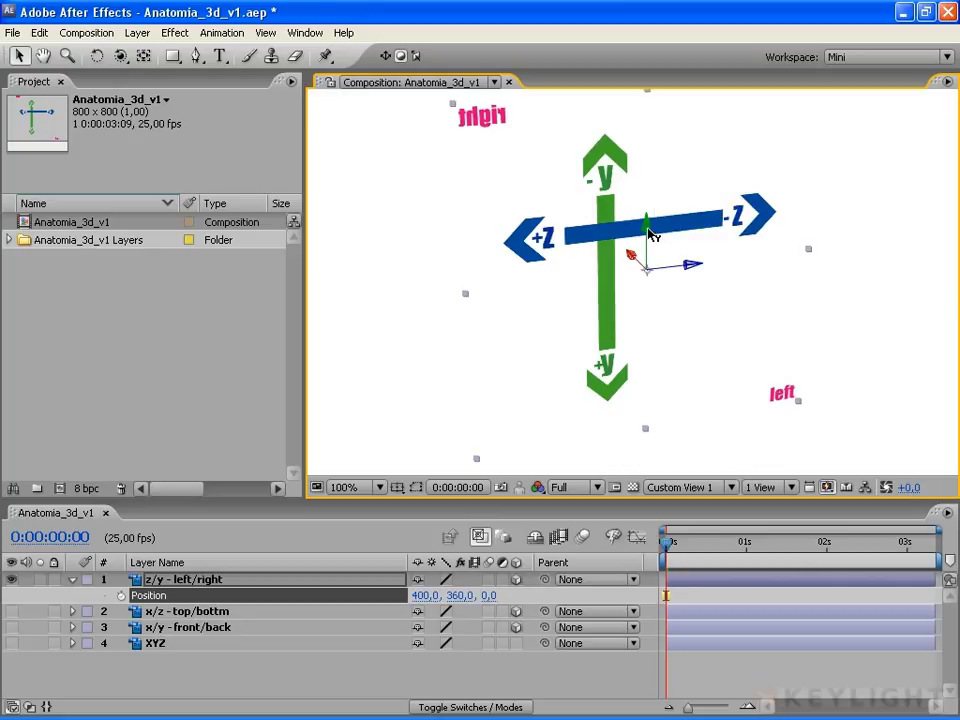
mouse_move(649, 234)
left_mouse_down()
mouse_move(652, 72)
mouse_move(656, 310)
mouse_move(645, 107)
mouse_move(647, 369)
mouse_move(662, 334)
mouse_move(640, 225)
mouse_move(645, 258)
left_mouse_up()
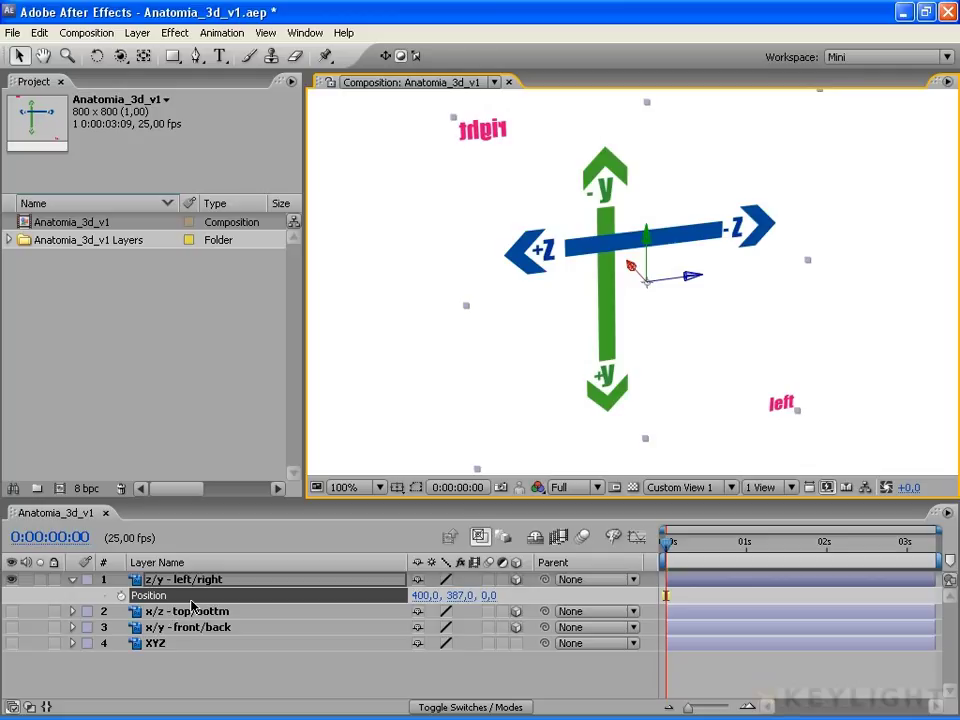
Reset the z/y layer's Position to 400,0, 400,0, 0,0, collapse the layer, and deselect it.
key("p")
right_click(155, 595)
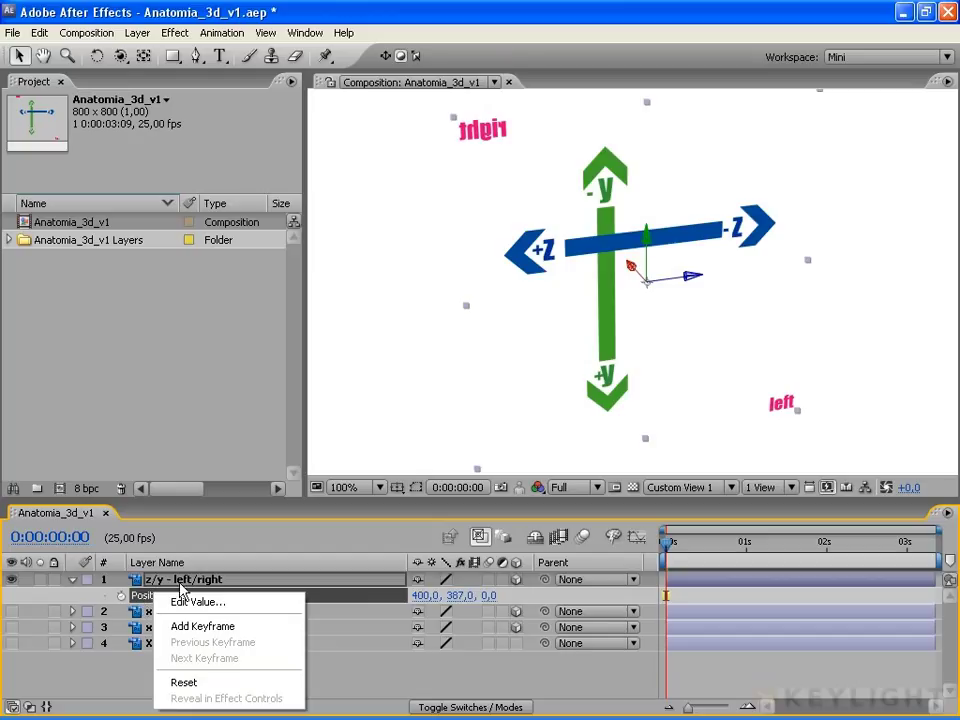
left_click(234, 686)
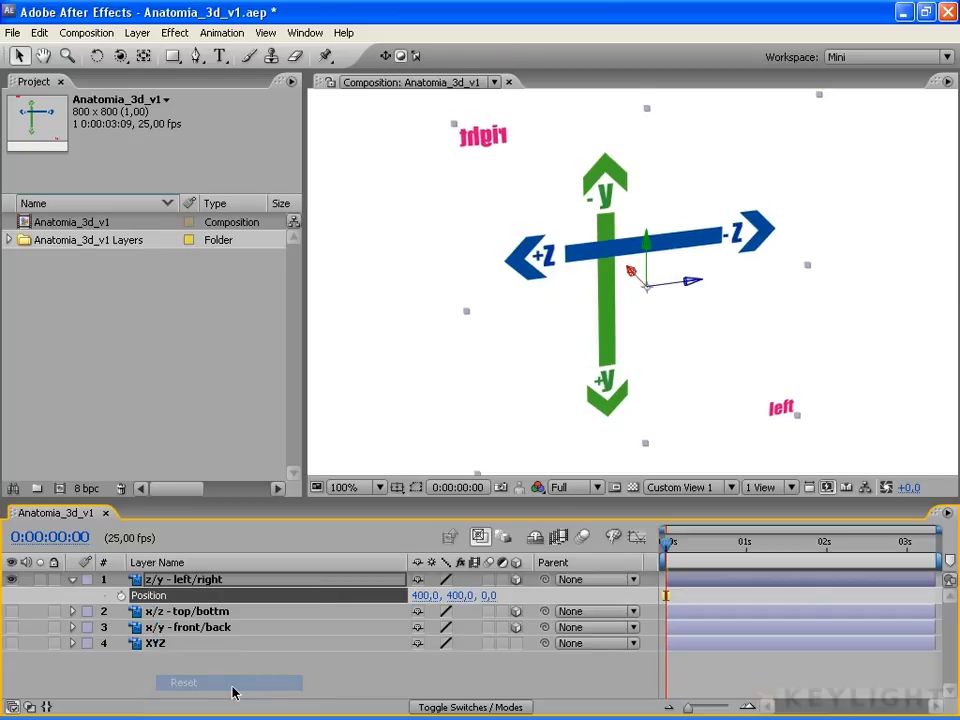
left_click(72, 580)
key("F2")
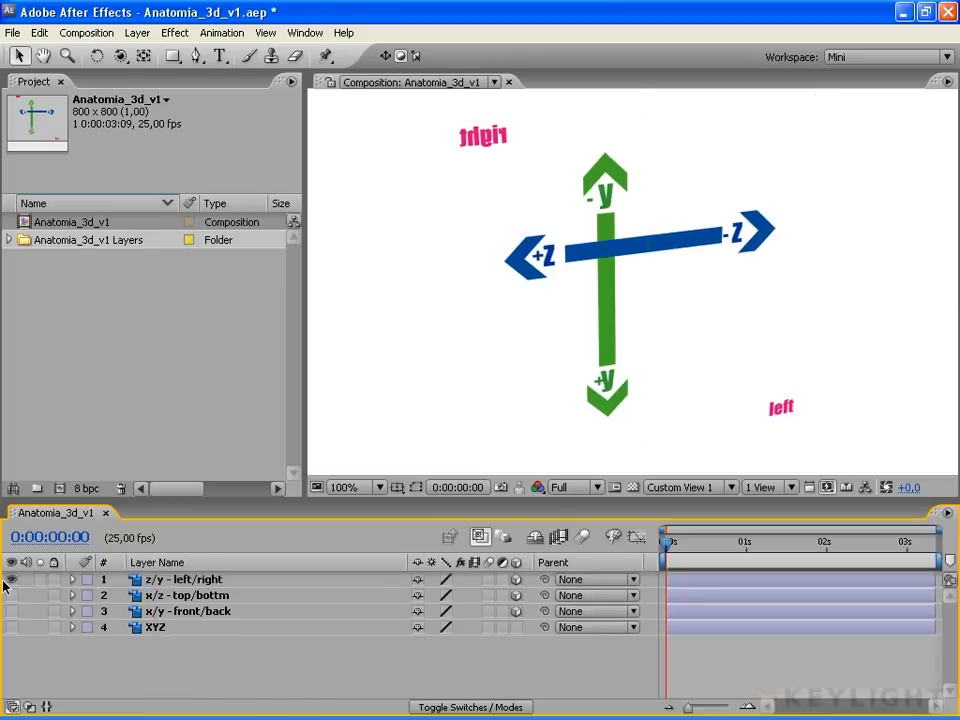
Show only the x/z - top/bottm layer and reveal its Position property.
left_click(12, 595, "alt")
left_click(84, 598)
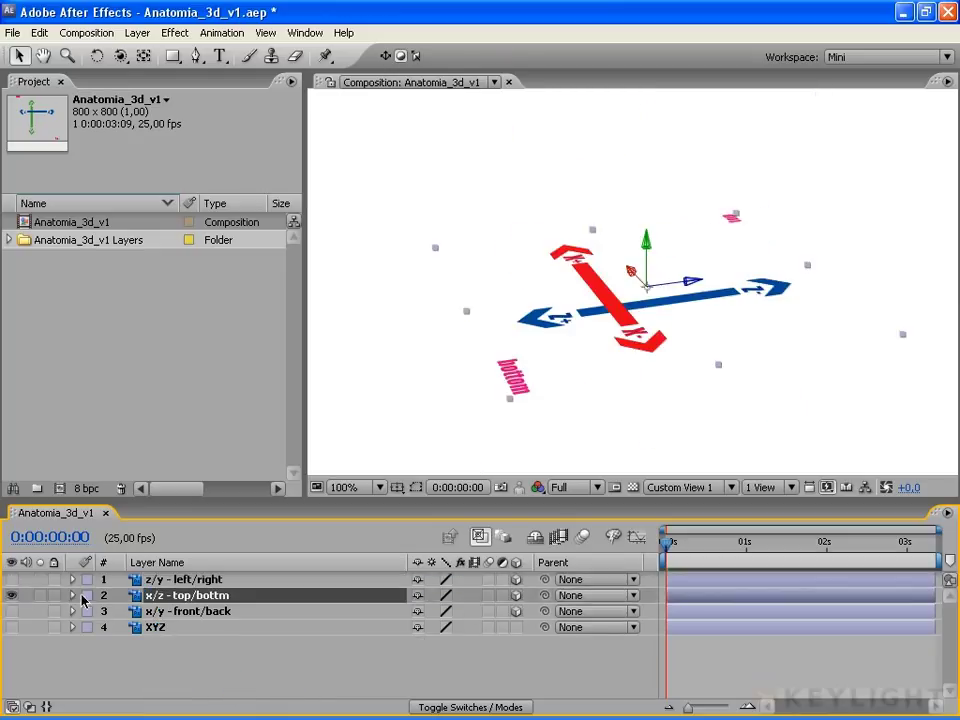
left_click(72, 596)
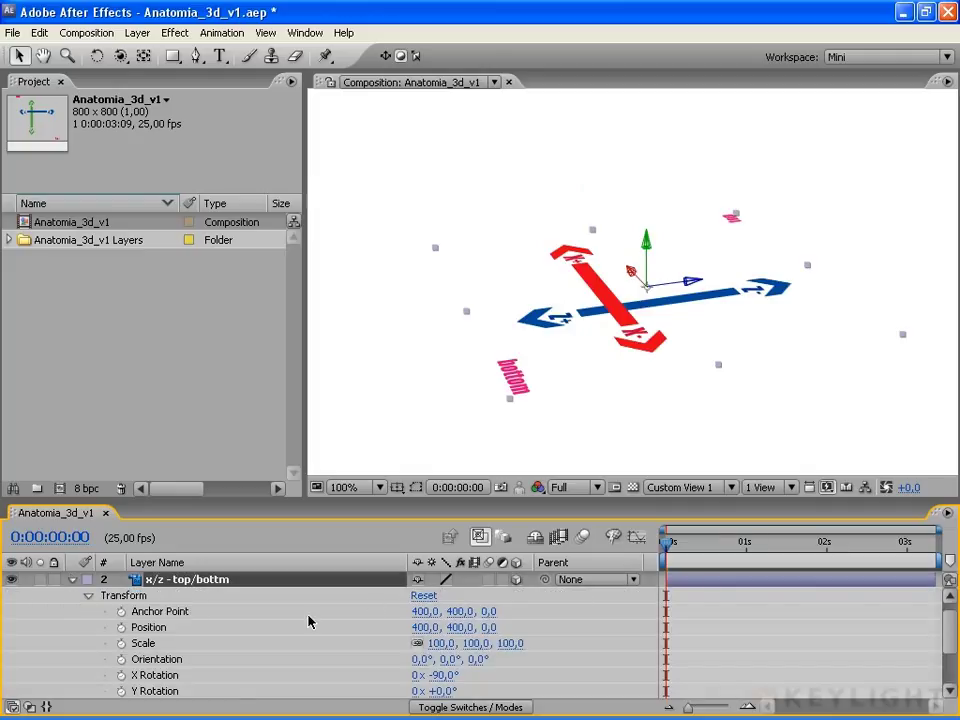
key("p")
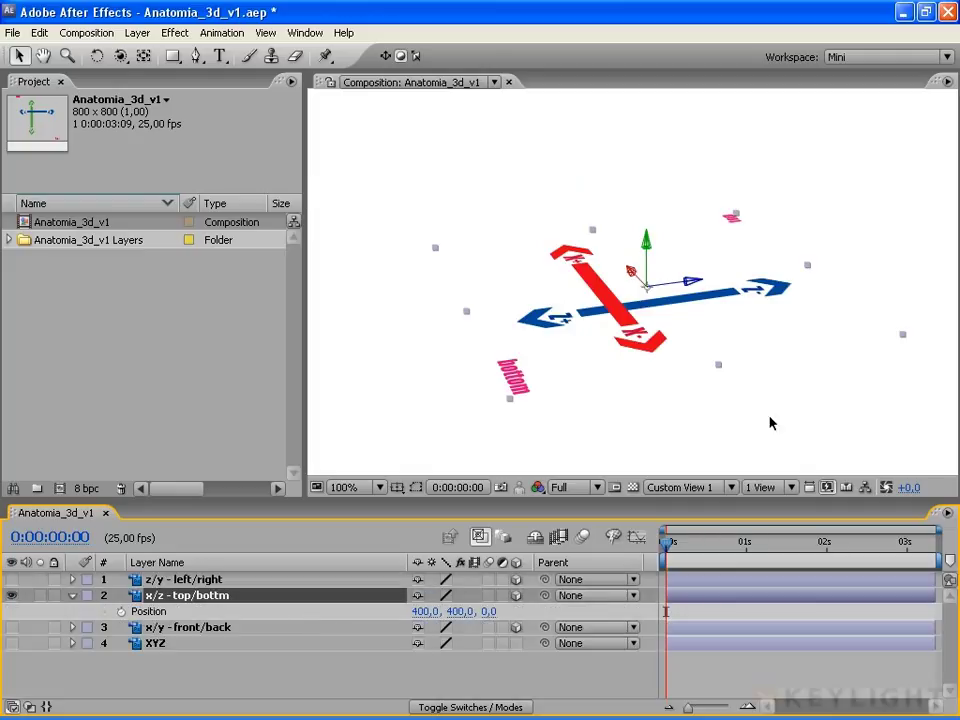
Try moving the x/z layer along Z, Y and X, undoing each move, then collapse it.
left_click_drag(697, 285, 689, 302)
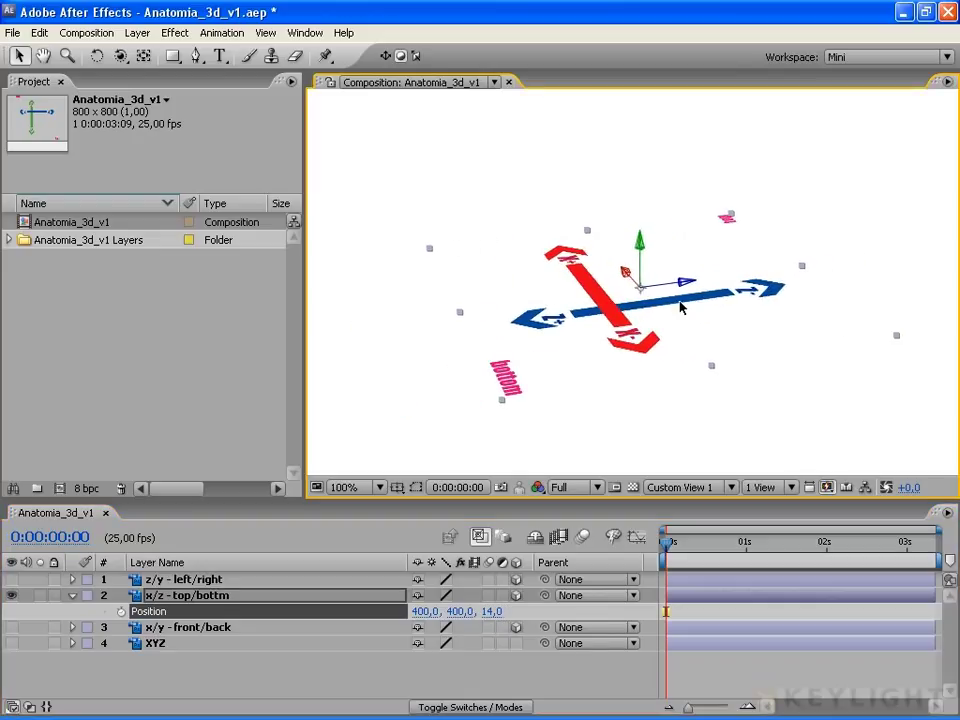
key("ctrl+z")
left_click_drag(647, 243, 618, 148)
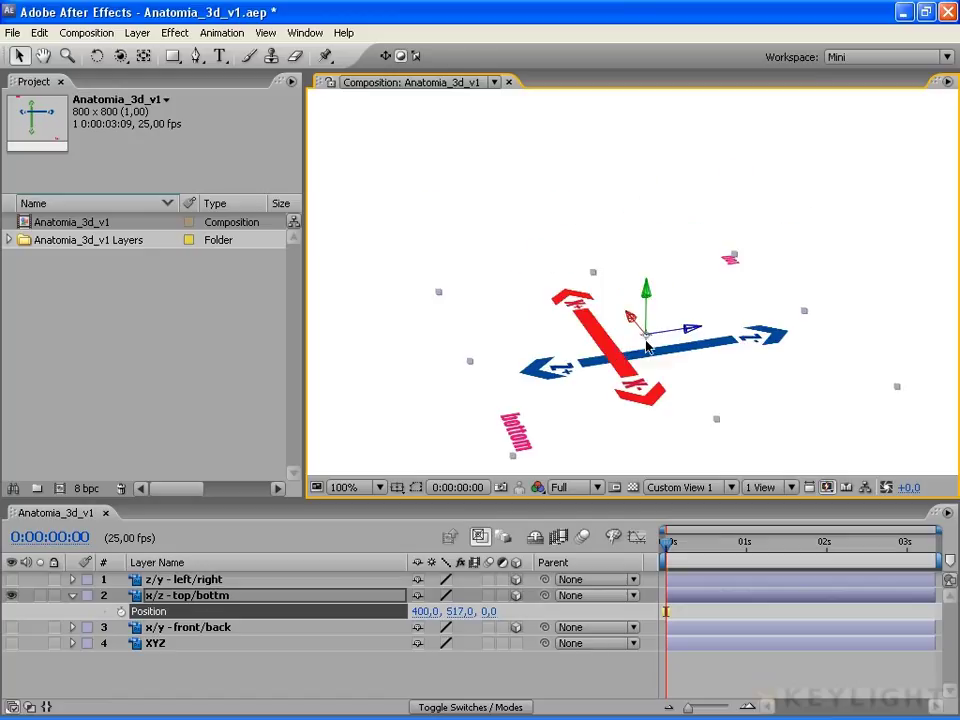
key("ctrl+z")
mouse_move(643, 279)
left_mouse_down()
mouse_move(808, 535)
mouse_move(514, 101)
mouse_move(640, 366)
left_mouse_up()
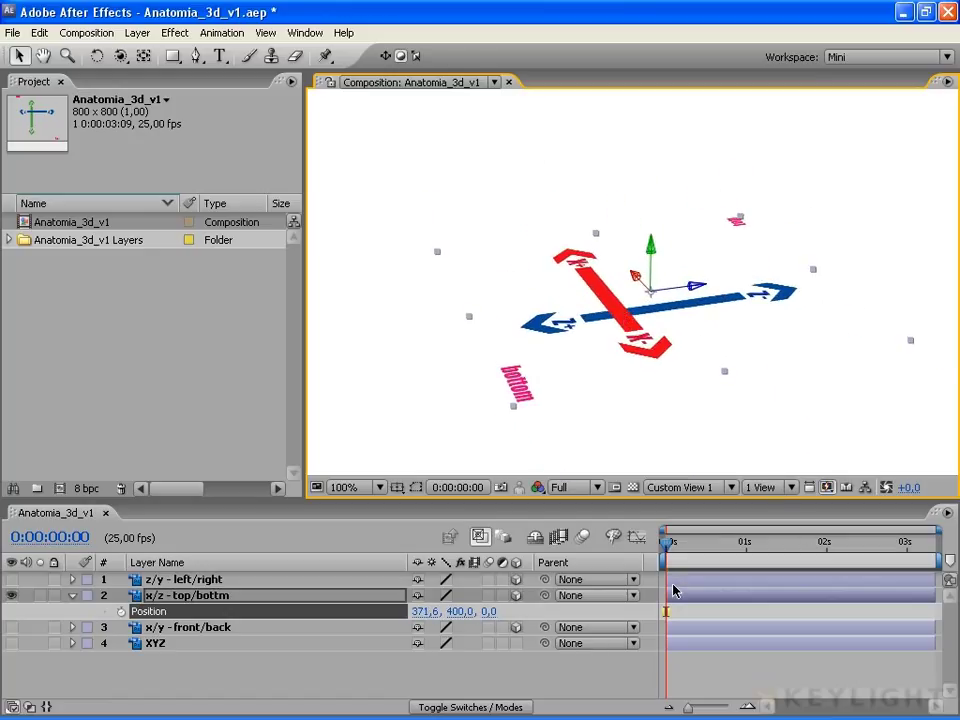
key("ctrl+z")
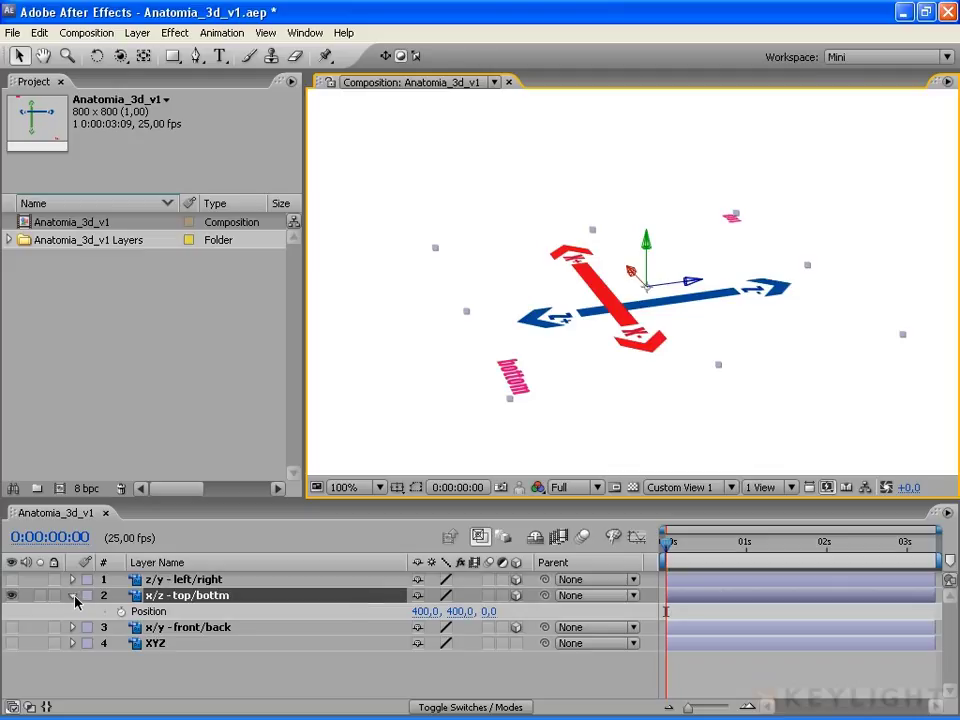
left_click(73, 596)
Show and select only the x/y - front/back layer, then orbit the view until it faces forward.
left_click(11, 595)
left_click(11, 611)
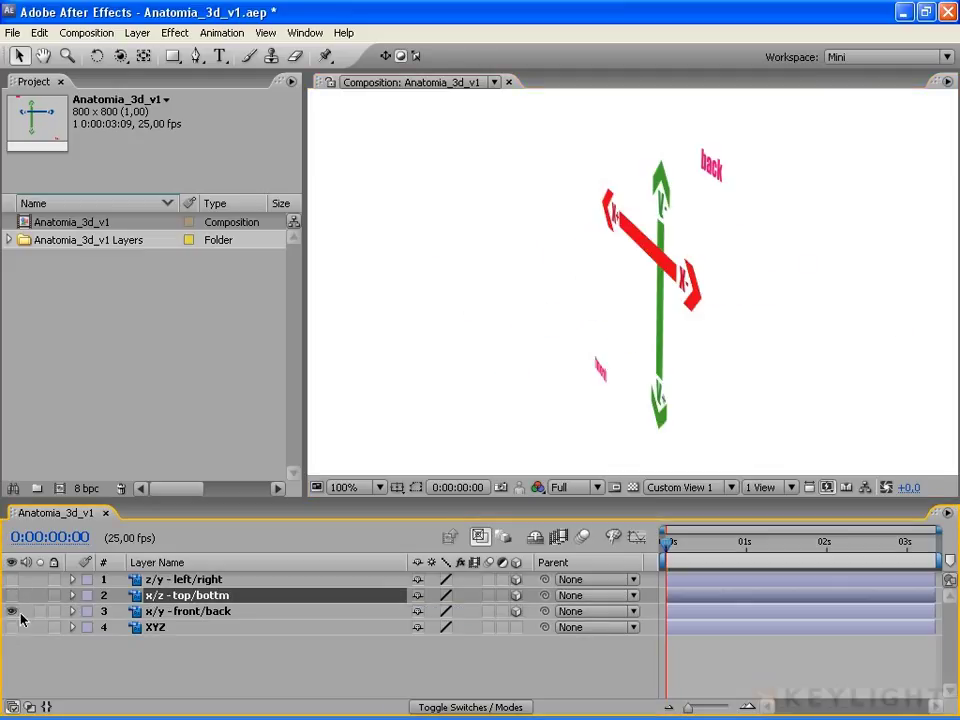
left_click(182, 614)
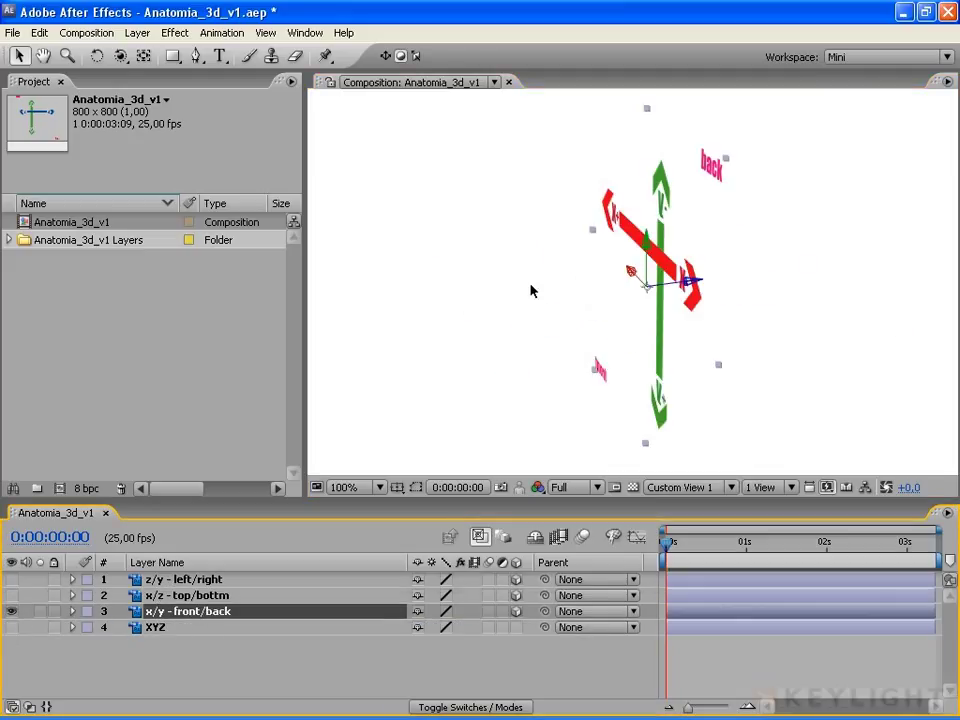
key("c")
mouse_move(523, 285)
left_mouse_down()
mouse_move(713, 297)
mouse_move(487, 217)
mouse_move(498, 205)
mouse_move(699, 312)
mouse_move(523, 241)
mouse_move(523, 192)
left_mouse_up()
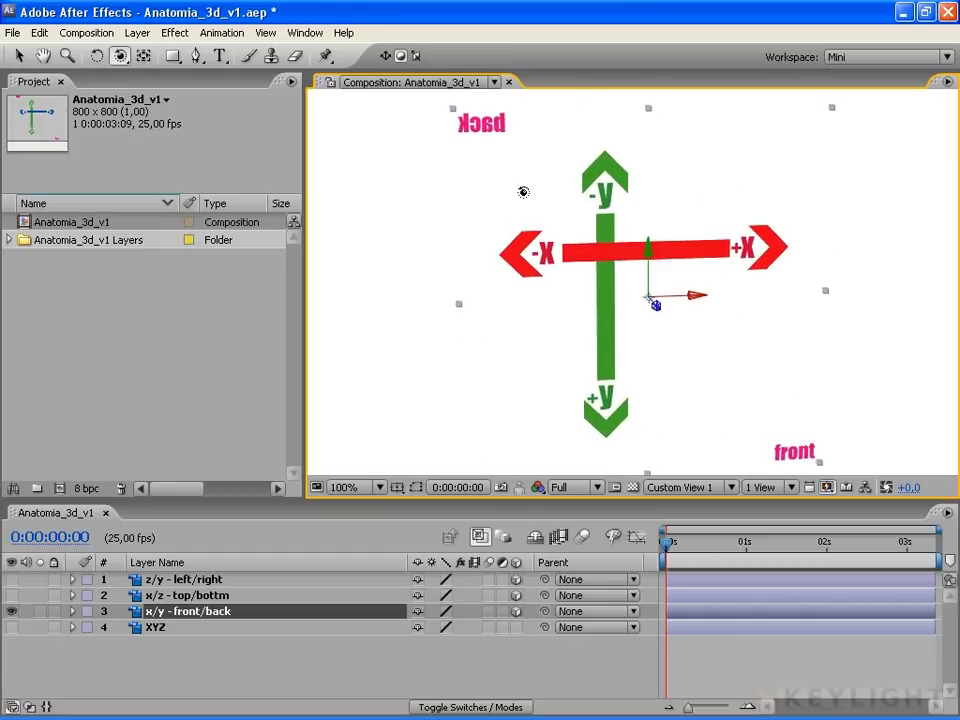
Switch to the Front view and slide the x/y - front/back layer along X to 346,0.
left_click(684, 488)
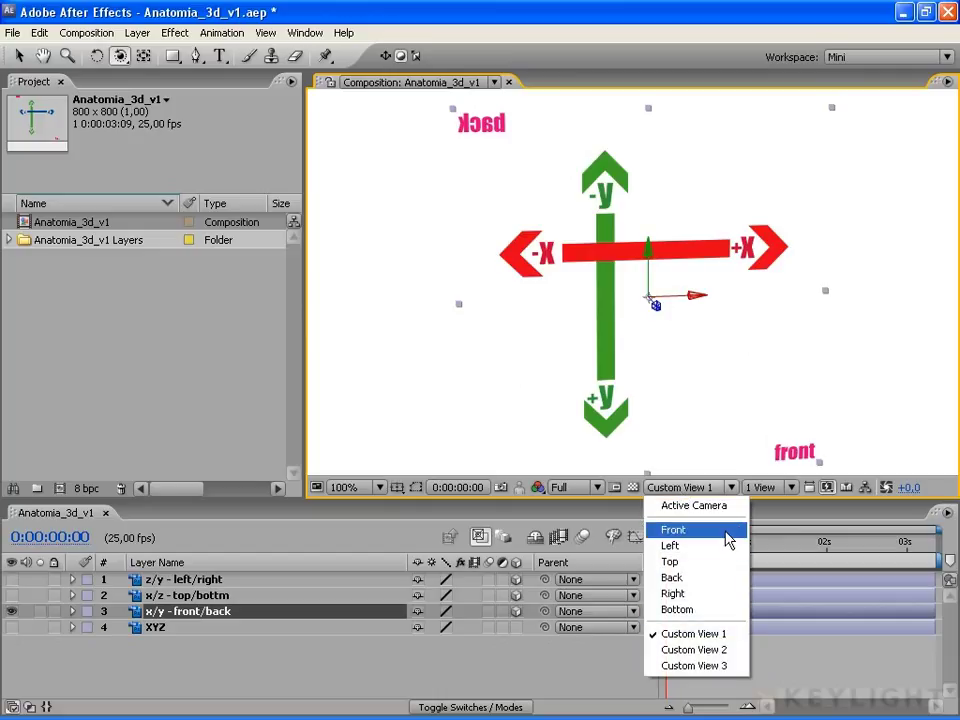
left_click(725, 531)
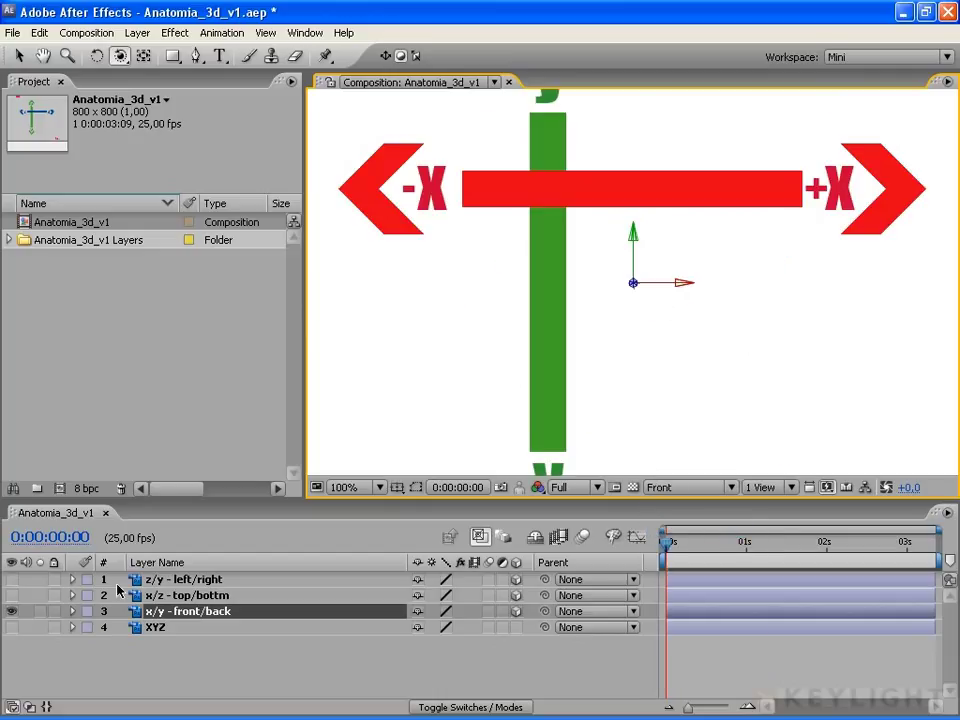
key("p")
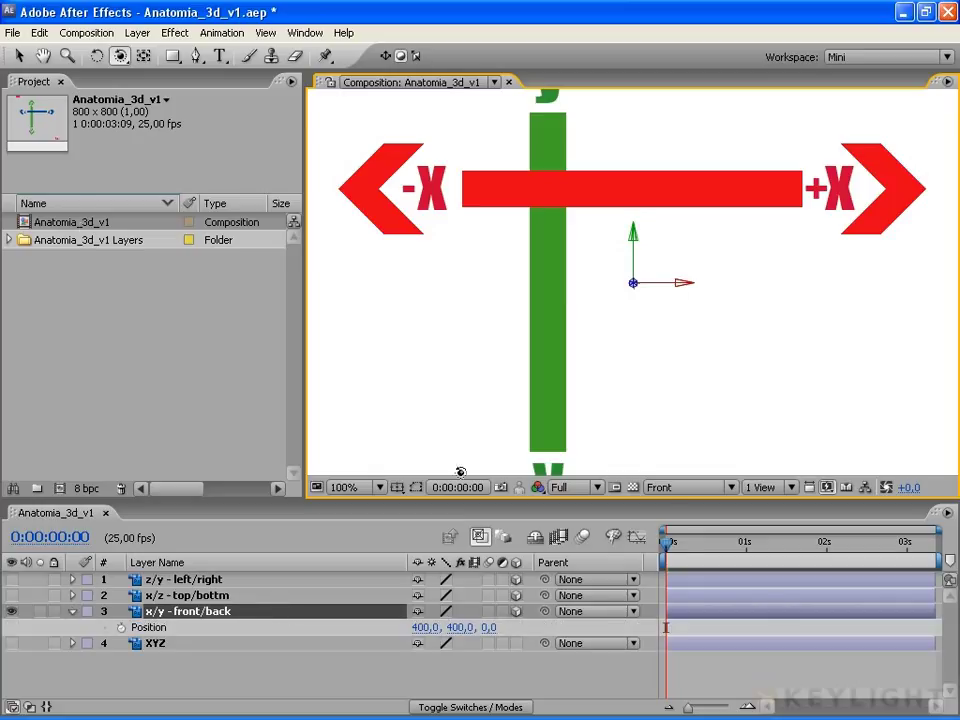
key("v")
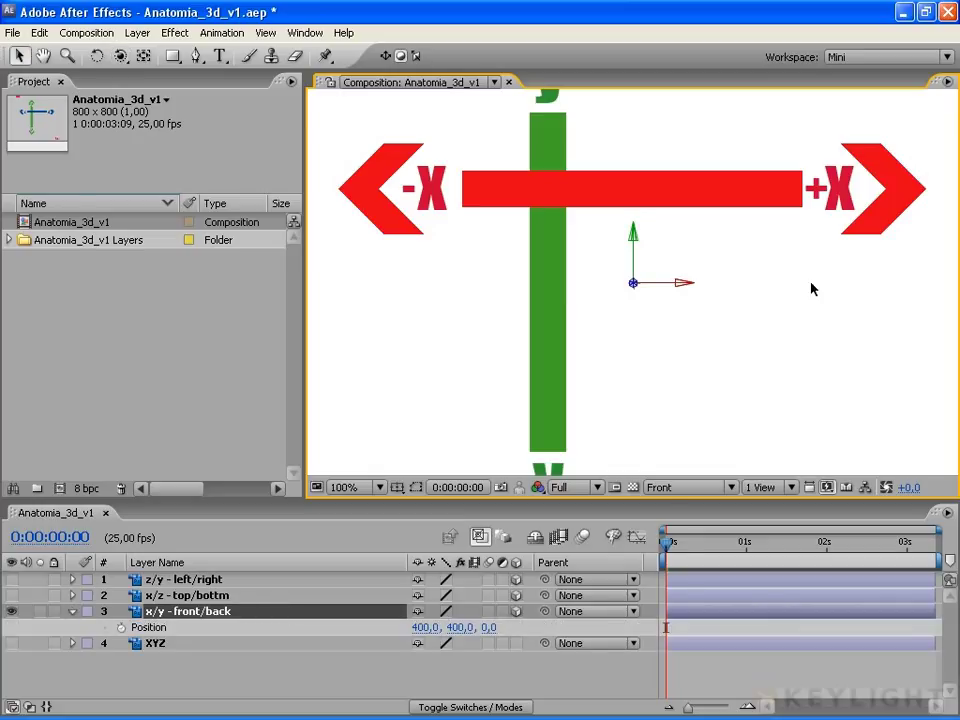
mouse_move(688, 288)
left_mouse_down()
mouse_move(879, 282)
mouse_move(311, 274)
mouse_move(868, 274)
mouse_move(636, 279)
left_mouse_up()
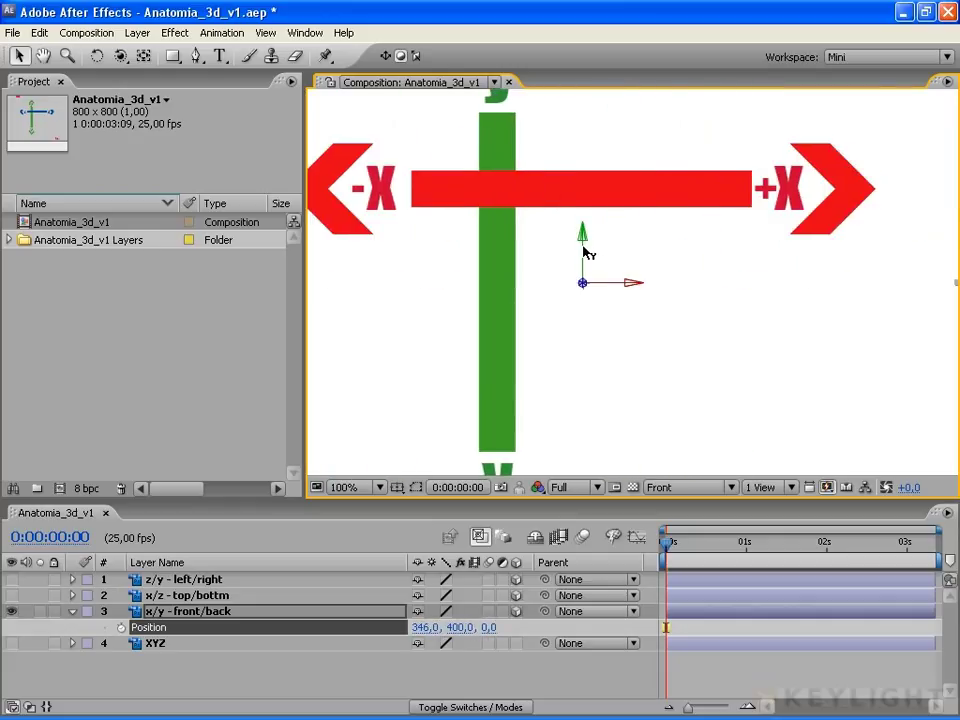
Undo the X move, zoom the viewer to 50%, and try a downward Y drag, then undo it.
key("ctrl+z")
key("comma")
key("comma")
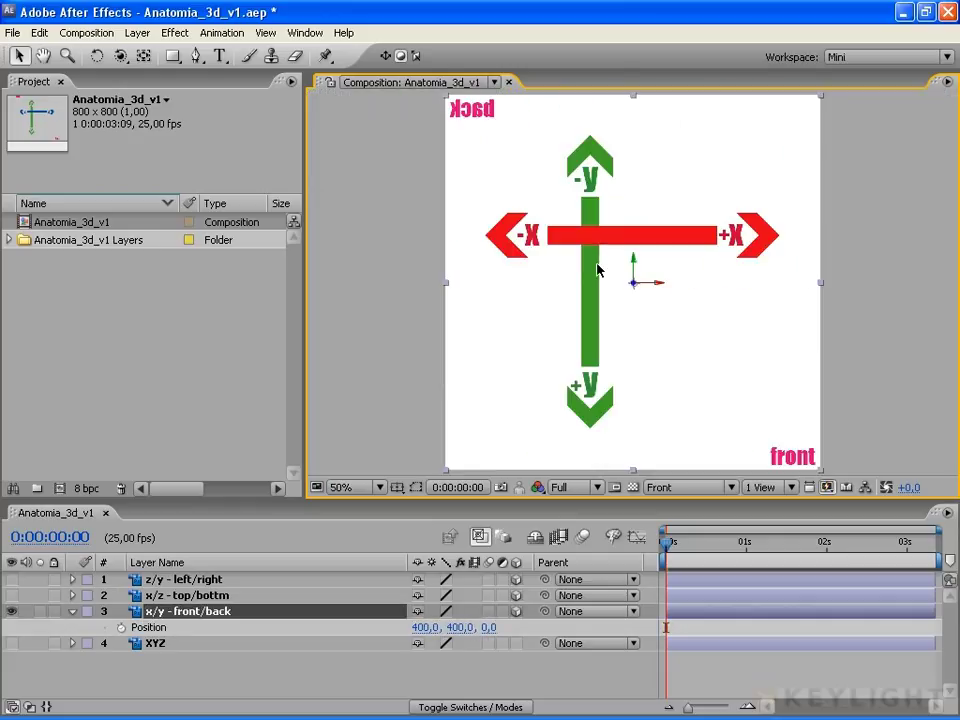
left_click_drag(636, 262, 641, 385)
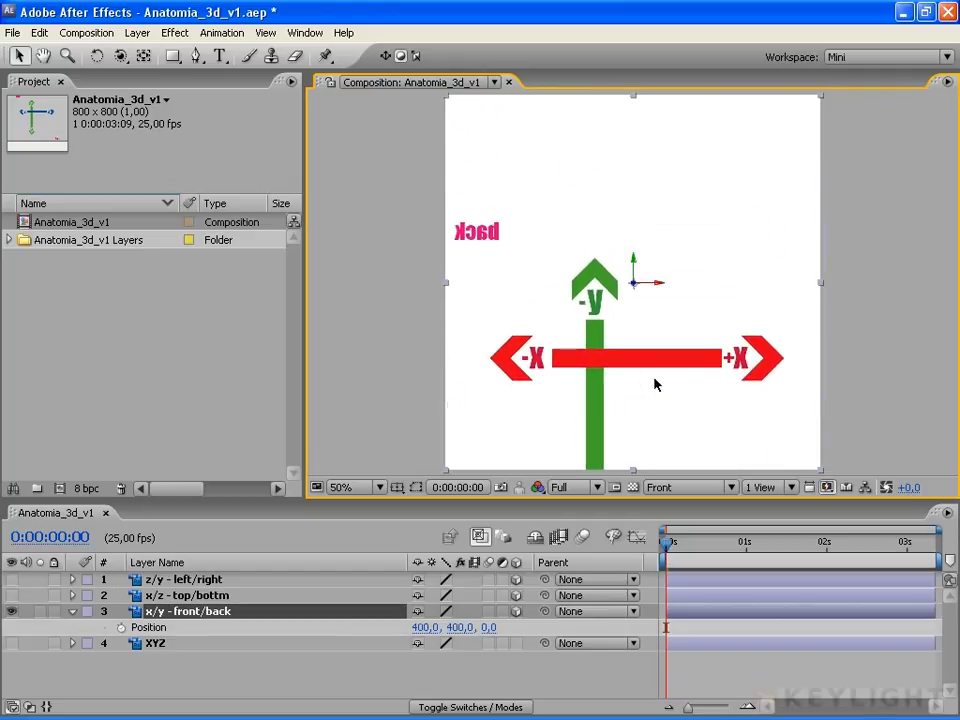
key("ctrl+z")
Slide the x/y - front/back layer repeatedly along the green Y arrow, recentring it at 400,400.
mouse_move(637, 265)
left_mouse_down()
mouse_move(633, 128)
mouse_move(638, 304)
mouse_move(638, 229)
mouse_move(638, 287)
left_mouse_up()
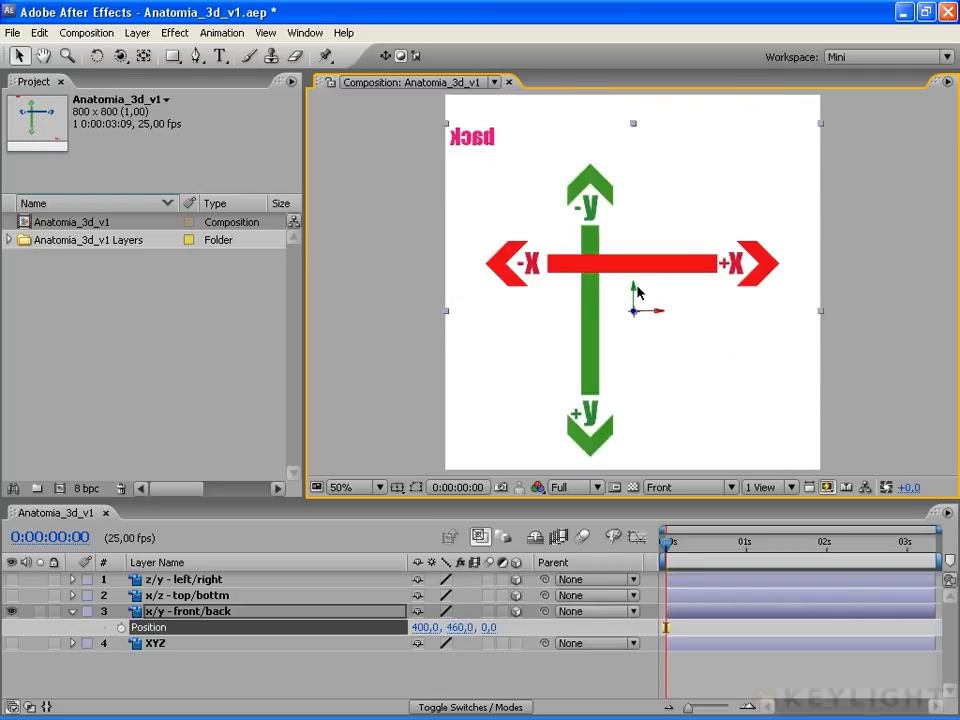
left_click_drag(677, 326, 670, 307)
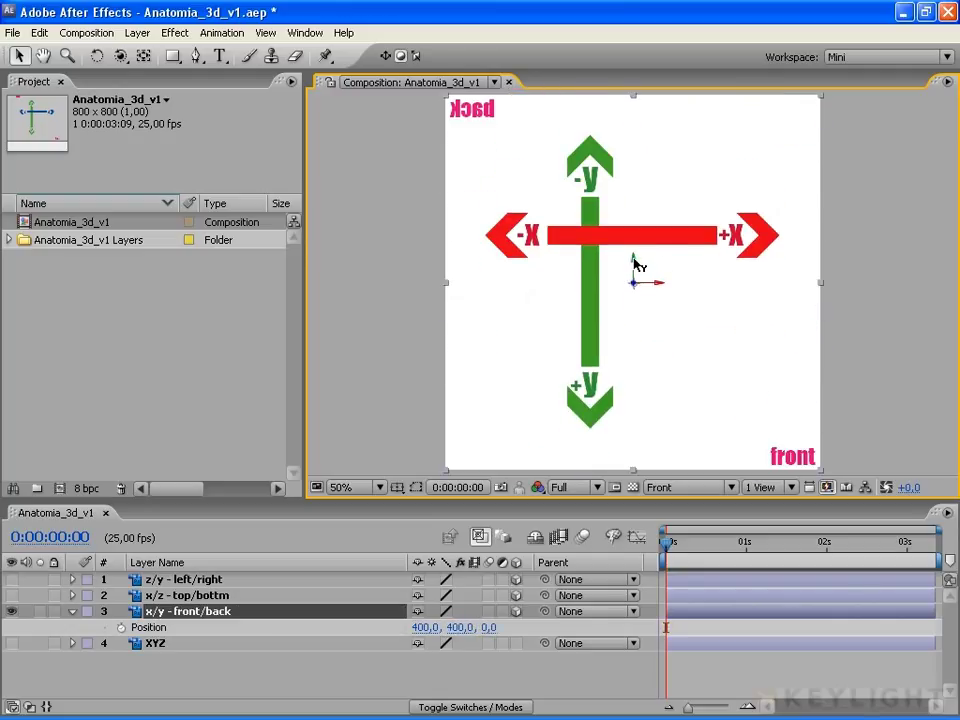
left_click_drag(637, 265, 628, 271)
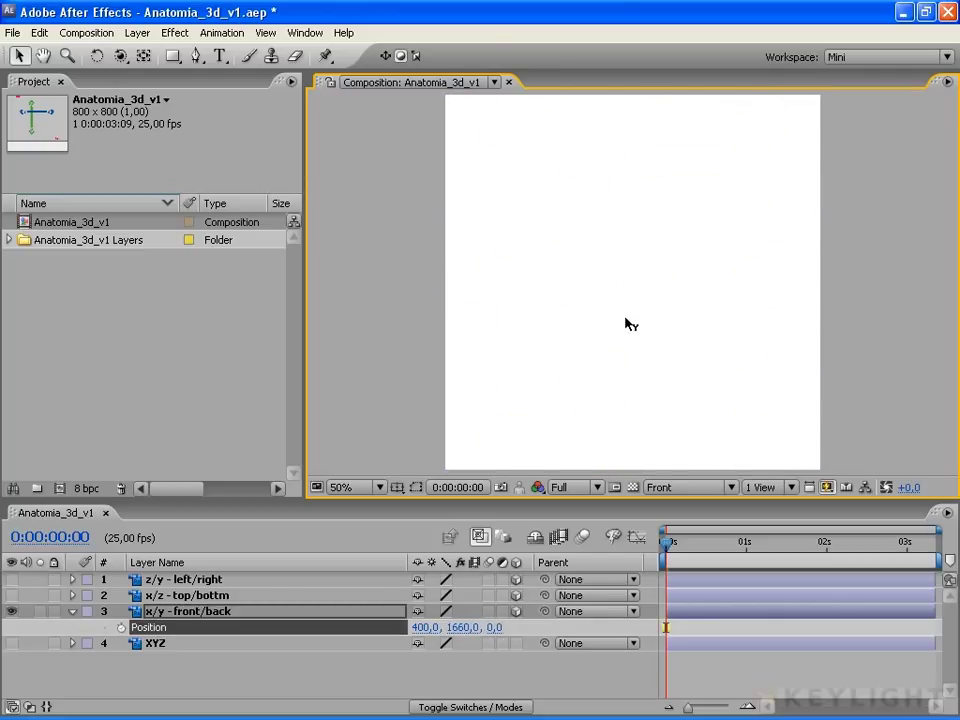
mouse_move(626, 271)
left_mouse_down()
mouse_move(630, 347)
mouse_move(632, 249)
mouse_move(632, 367)
left_mouse_up()
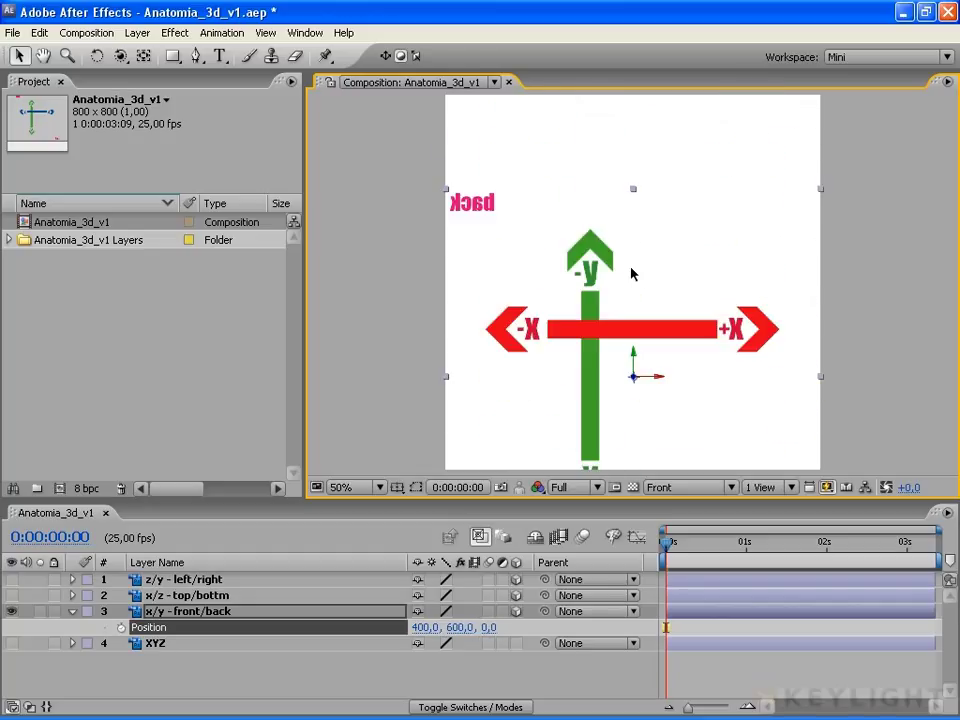
Switch to Custom View 1 and drag the x/y - front/back layer freely, then undo to 400,400,0.
left_click(670, 487)
left_click(700, 634)
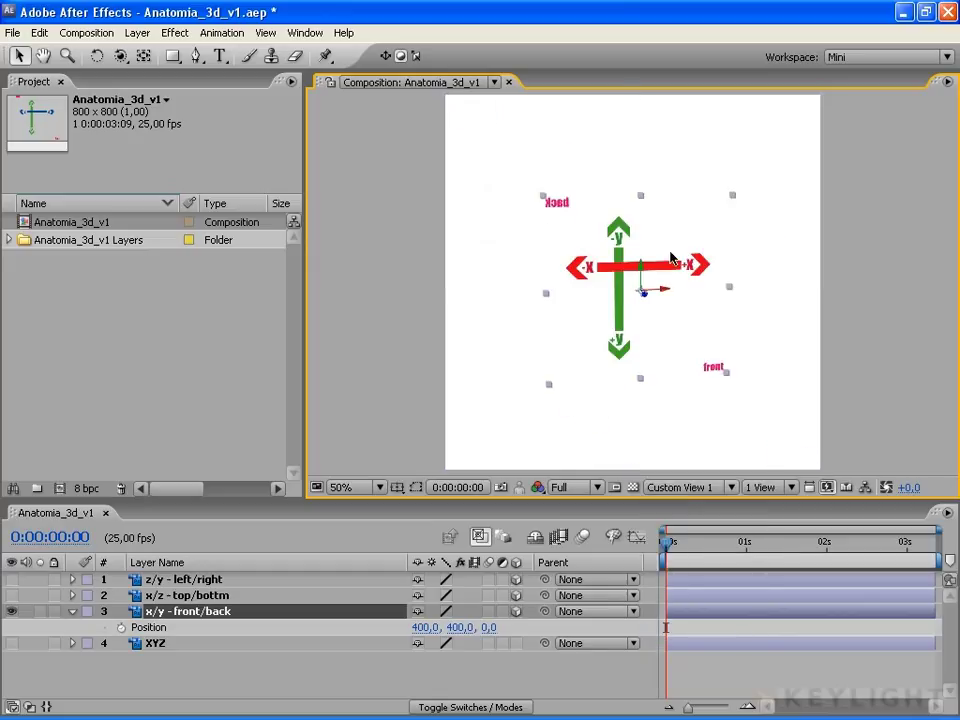
mouse_move(682, 238)
left_mouse_down()
mouse_move(650, 313)
mouse_move(737, 162)
mouse_move(627, 259)
mouse_move(588, 183)
mouse_move(577, 257)
mouse_move(628, 189)
mouse_move(619, 246)
mouse_move(673, 263)
mouse_move(724, 214)
mouse_move(651, 214)
mouse_move(822, 334)
left_mouse_up()
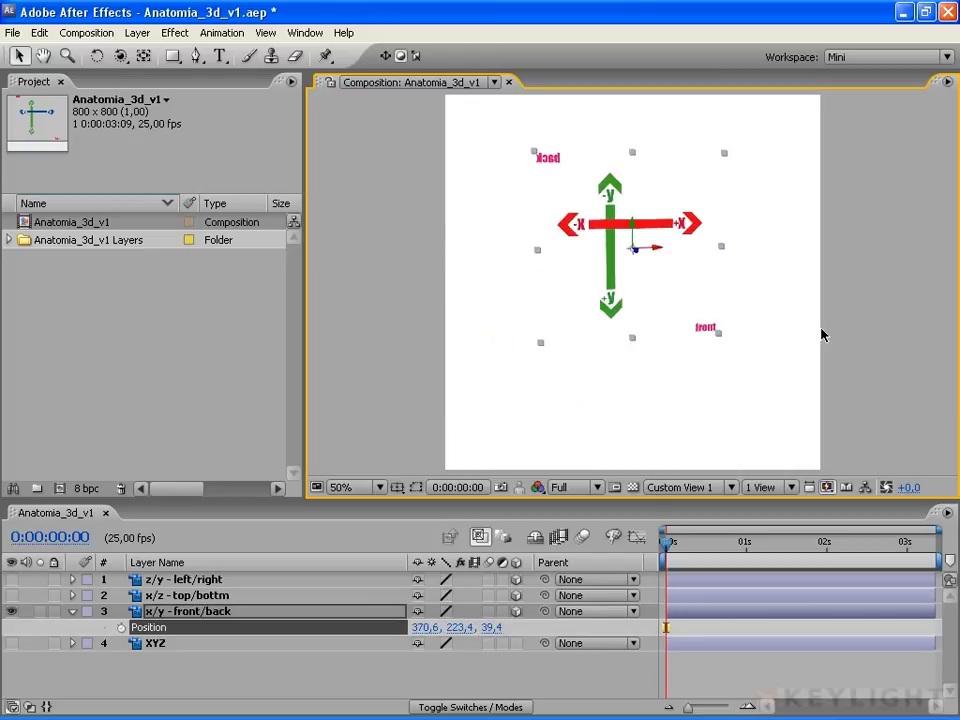
key("ctrl+z")
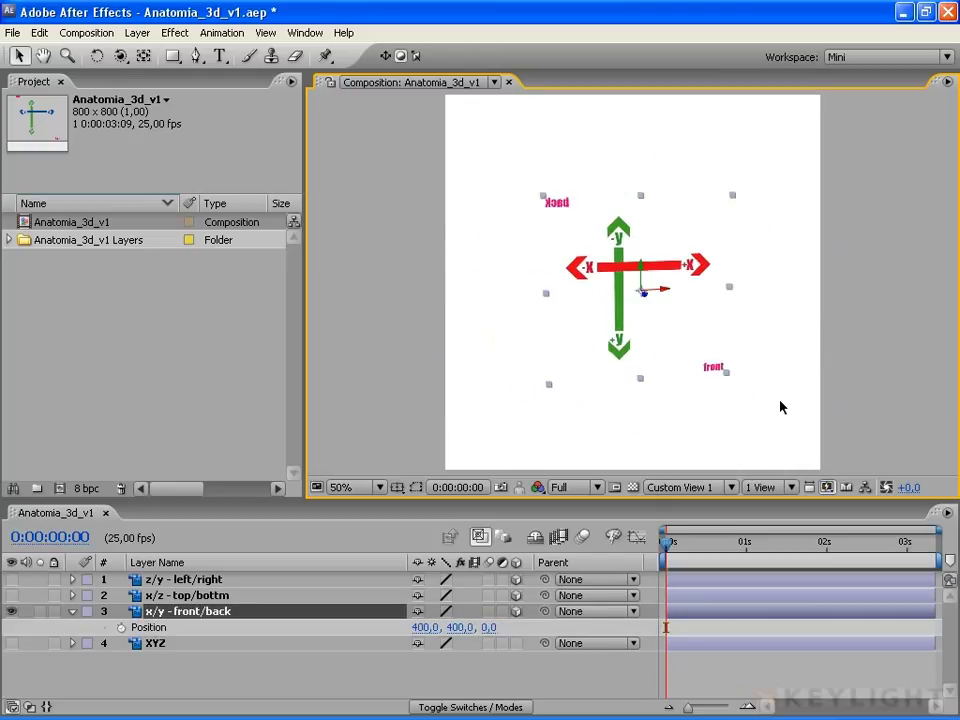